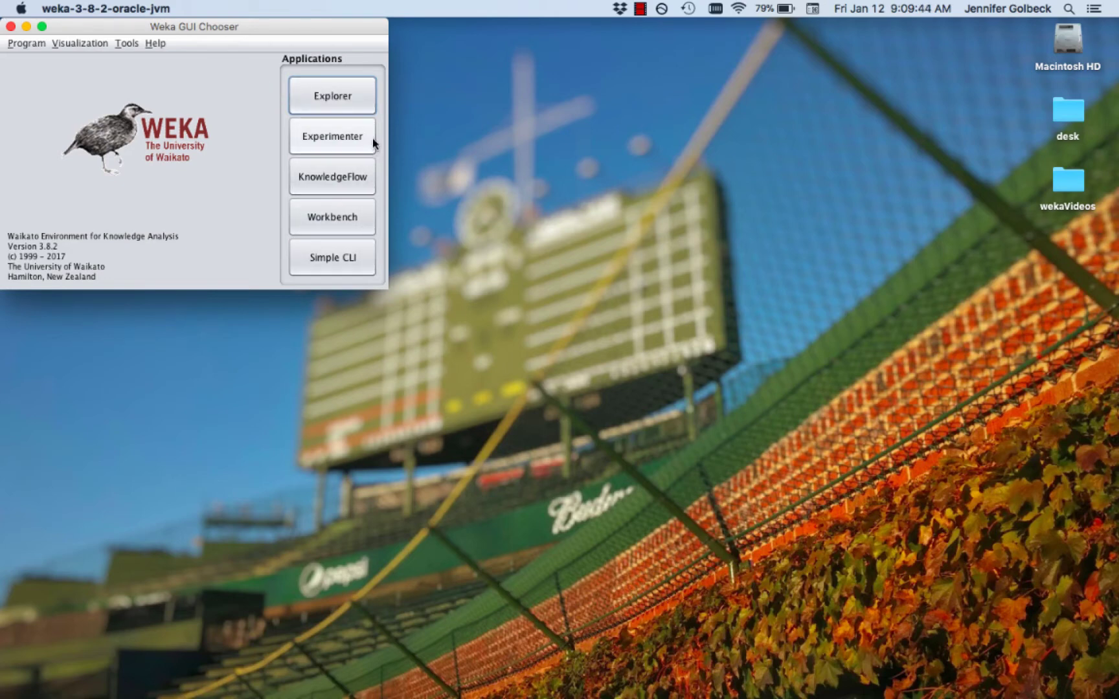
Launch the Explorer and drag its corner to make the window larger.
{"action": "left_click", "coordinate": [345, 106]}
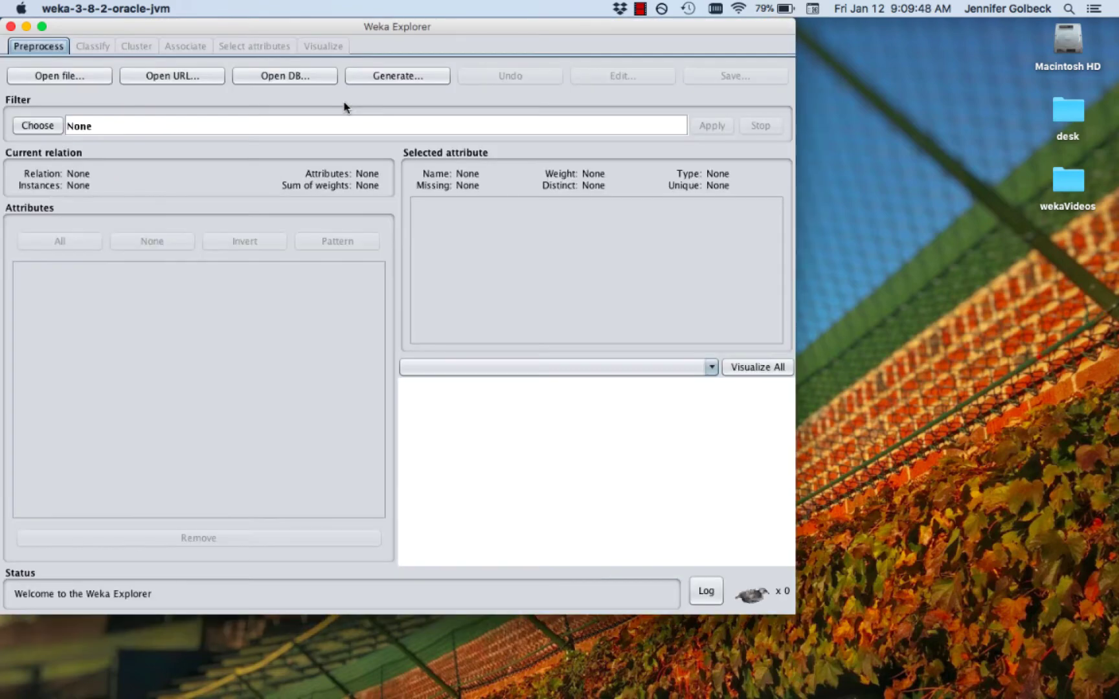
{"action": "left_click_drag", "start_coordinate": [794, 612], "coordinate": [1025, 659]}
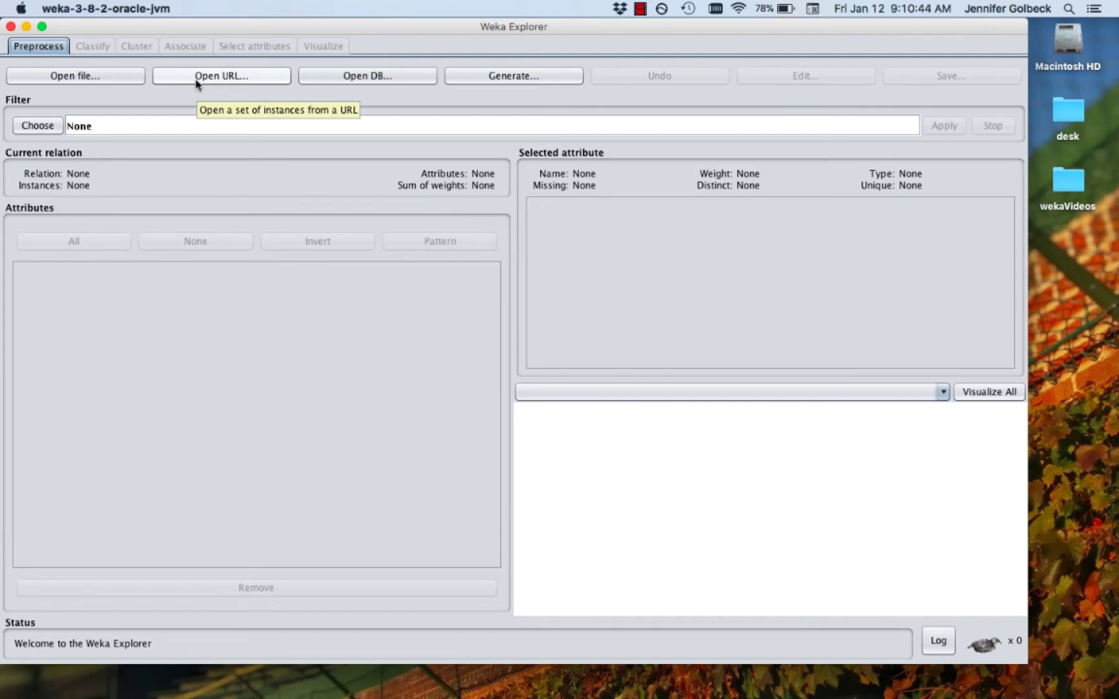
Load the iris dataset by pasting the iris.arff web address into Open URL.
{"action": "left_click", "coordinate": [197, 81]}
{"action": "key", "text": "super+v"}
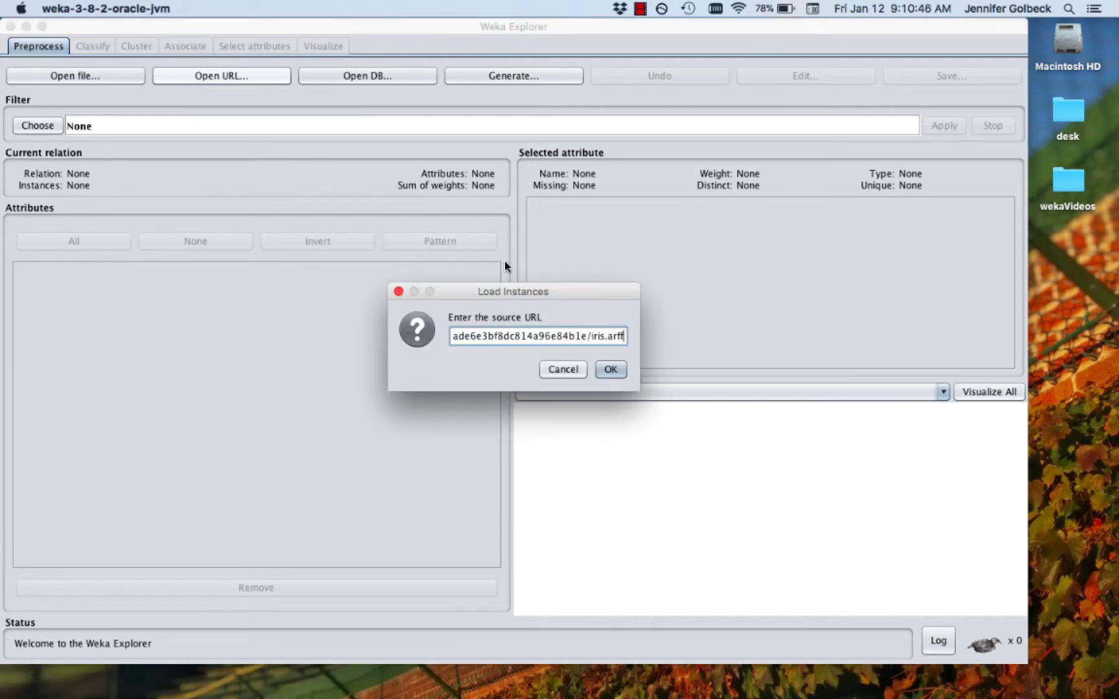
{"action": "left_click", "coordinate": [610, 369]}
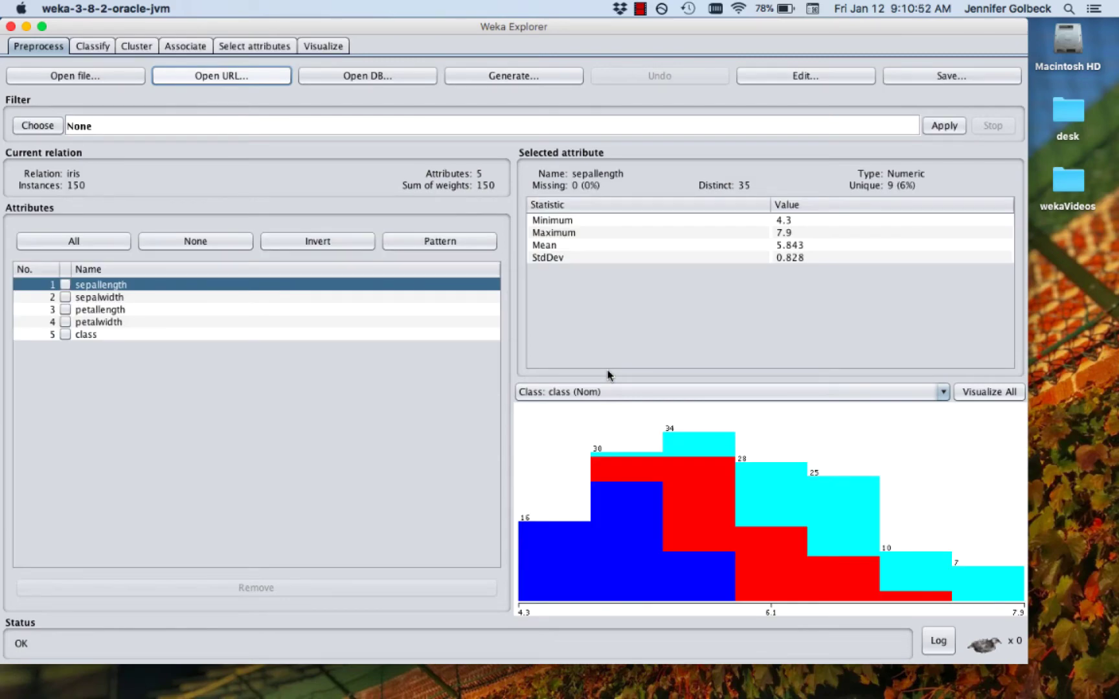
Browse the Open file dialog's folder list, then cancel without opening anything.
{"action": "left_click", "coordinate": [94, 78]}
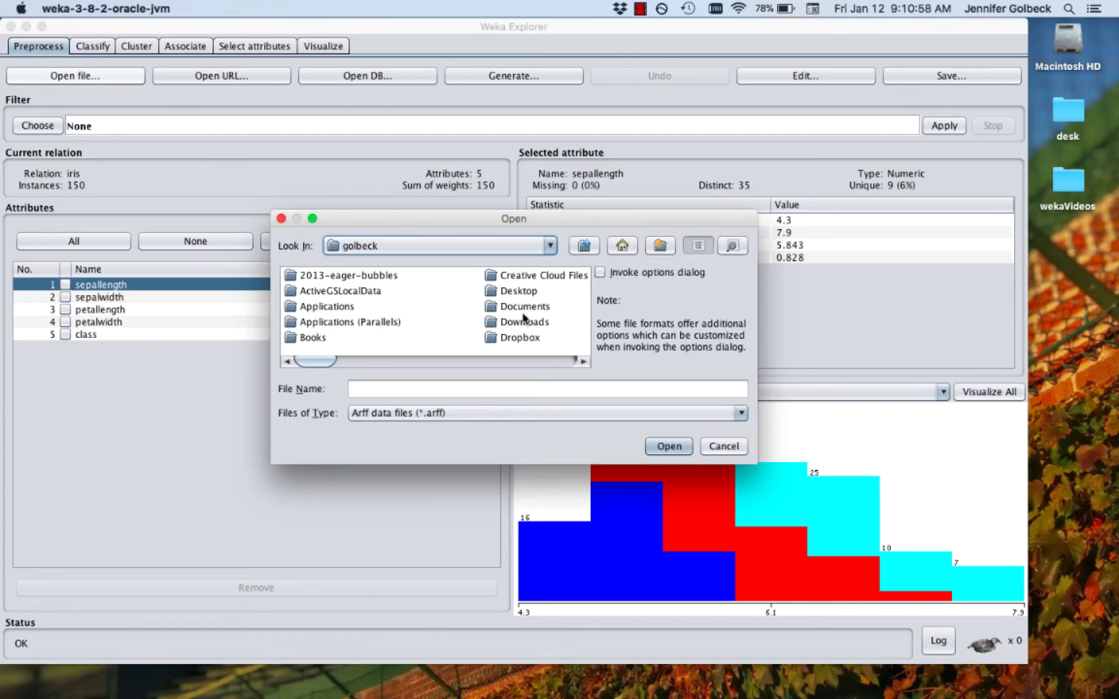
{"action": "left_click", "coordinate": [513, 243]}
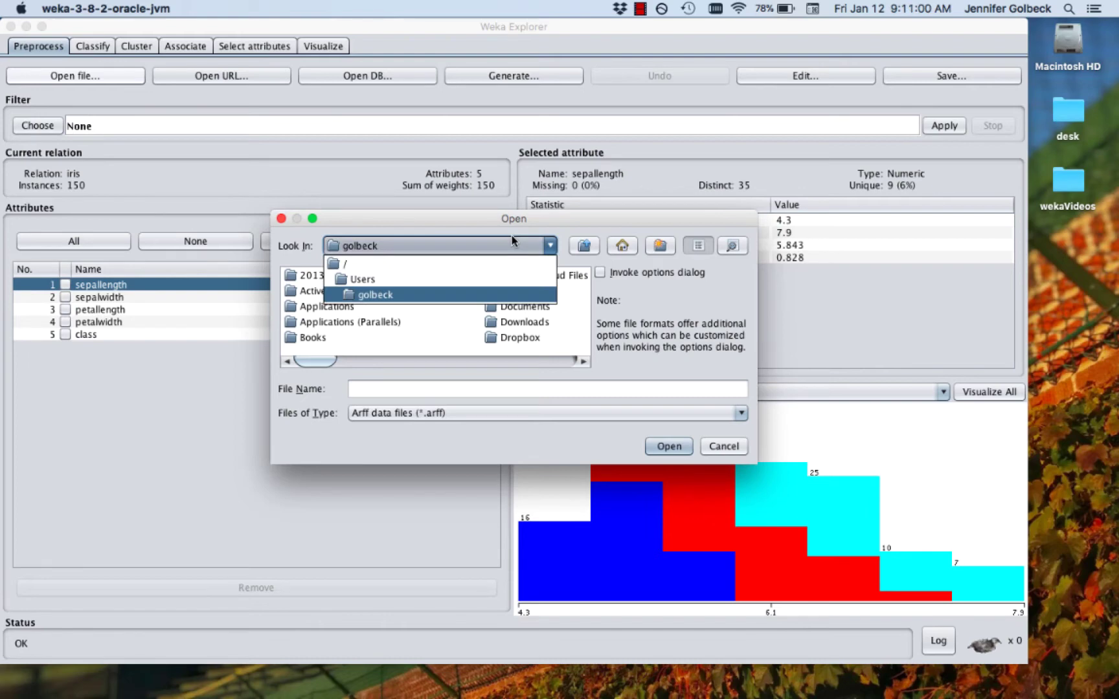
{"action": "left_click", "coordinate": [709, 334]}
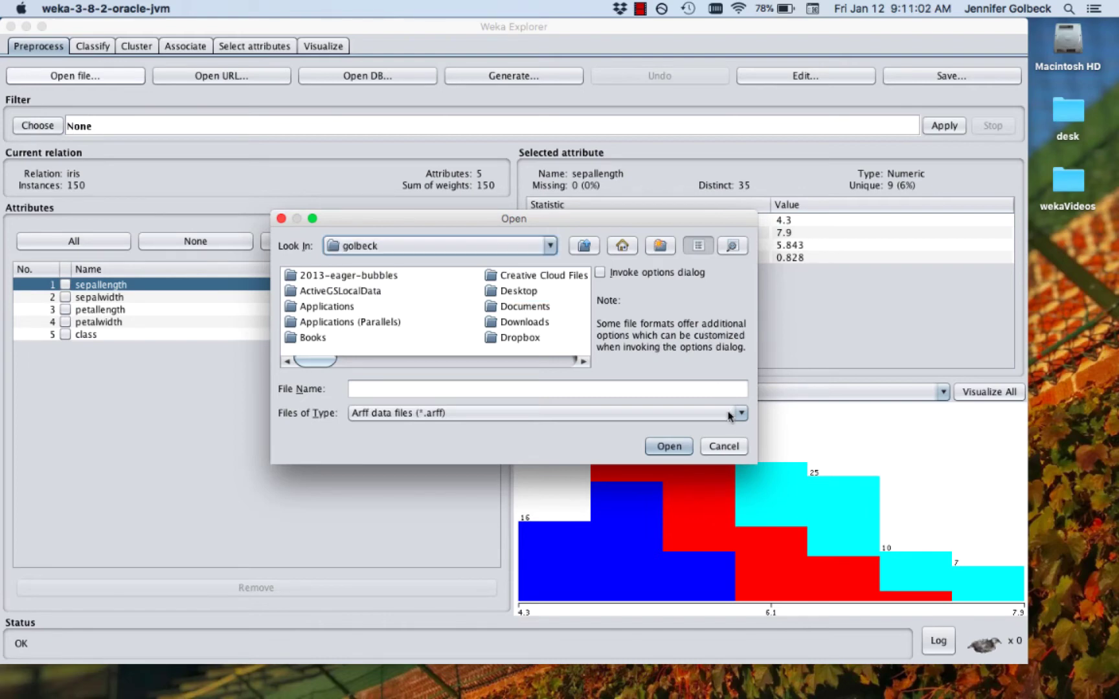
{"action": "left_click", "coordinate": [723, 447]}
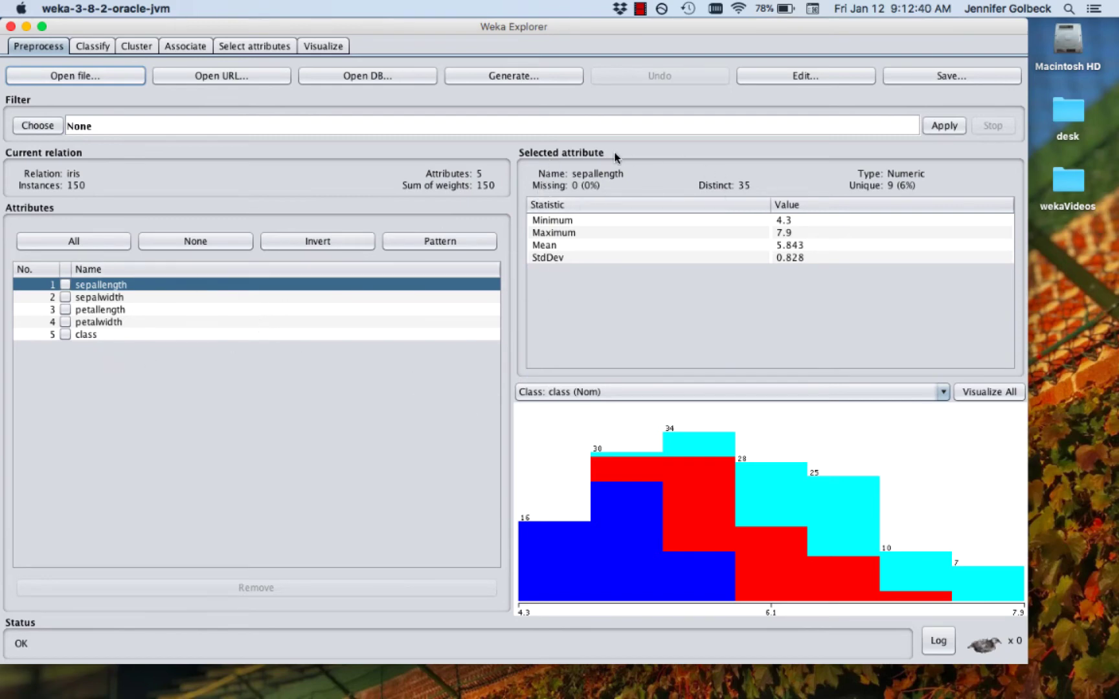
{"action": "left_click", "coordinate": [111, 300]}
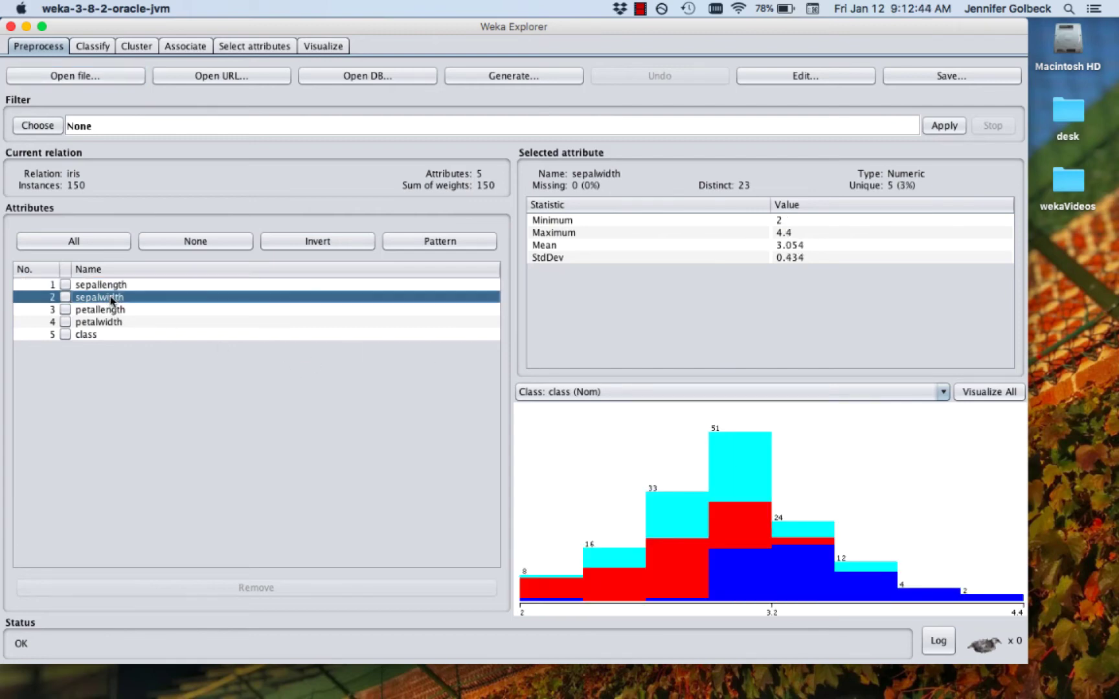
{"action": "left_click", "coordinate": [115, 311]}
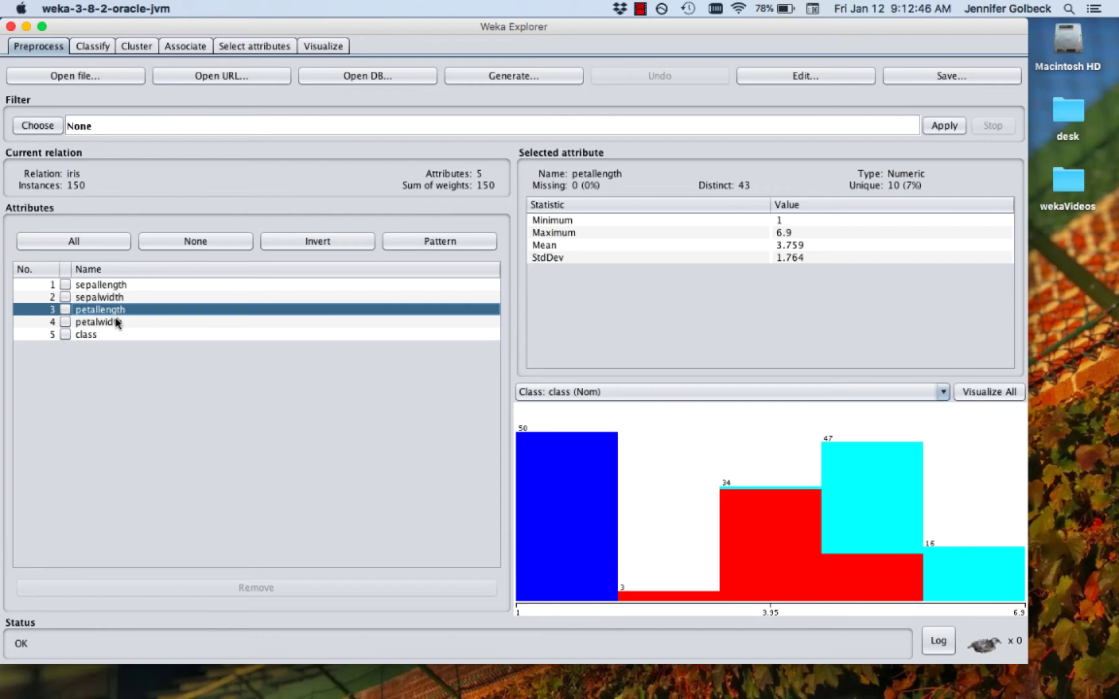
{"action": "left_click", "coordinate": [118, 324]}
{"action": "left_click", "coordinate": [113, 287]}
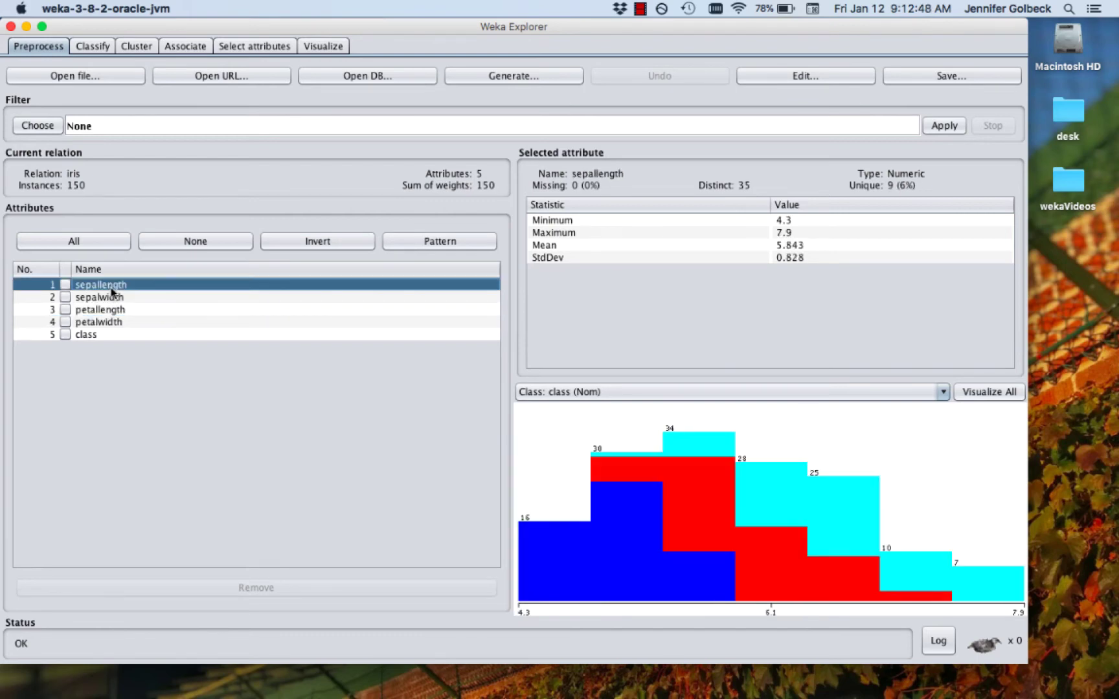
{"action": "left_click", "coordinate": [66, 310]}
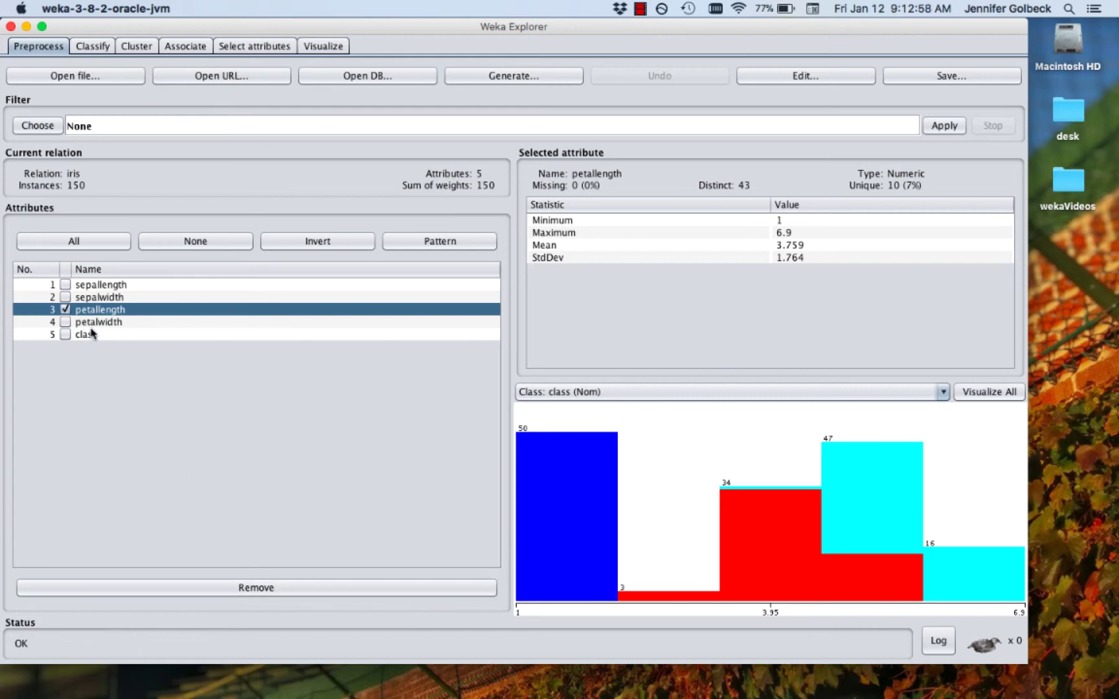
{"action": "left_click", "coordinate": [65, 311]}
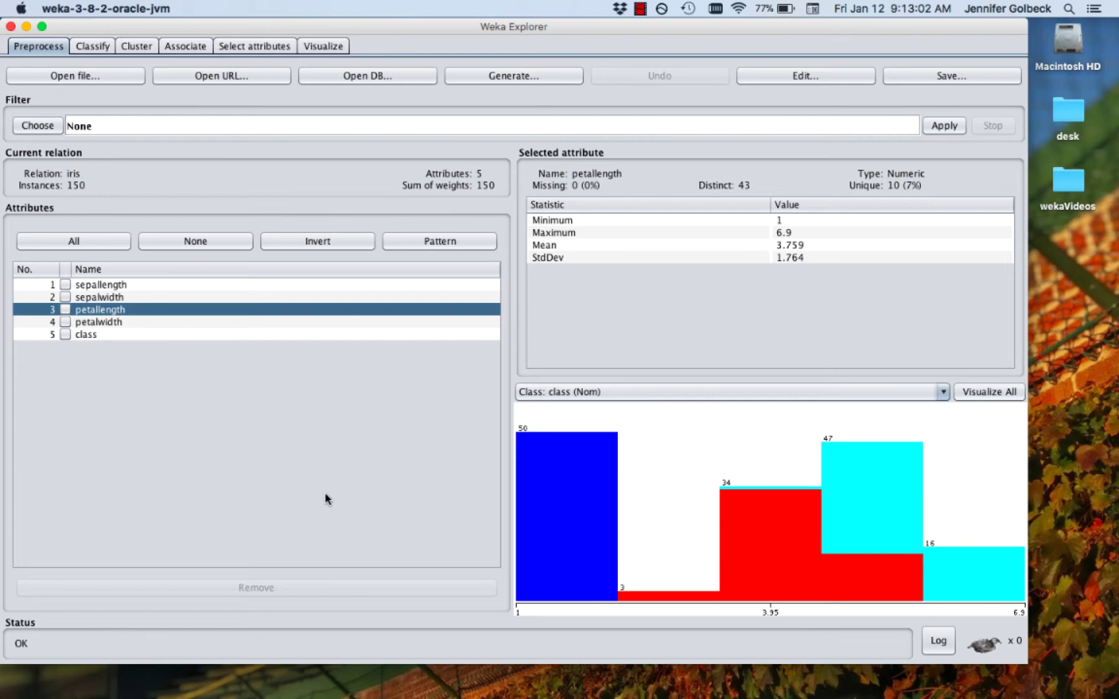
{"action": "left_click", "coordinate": [308, 287]}
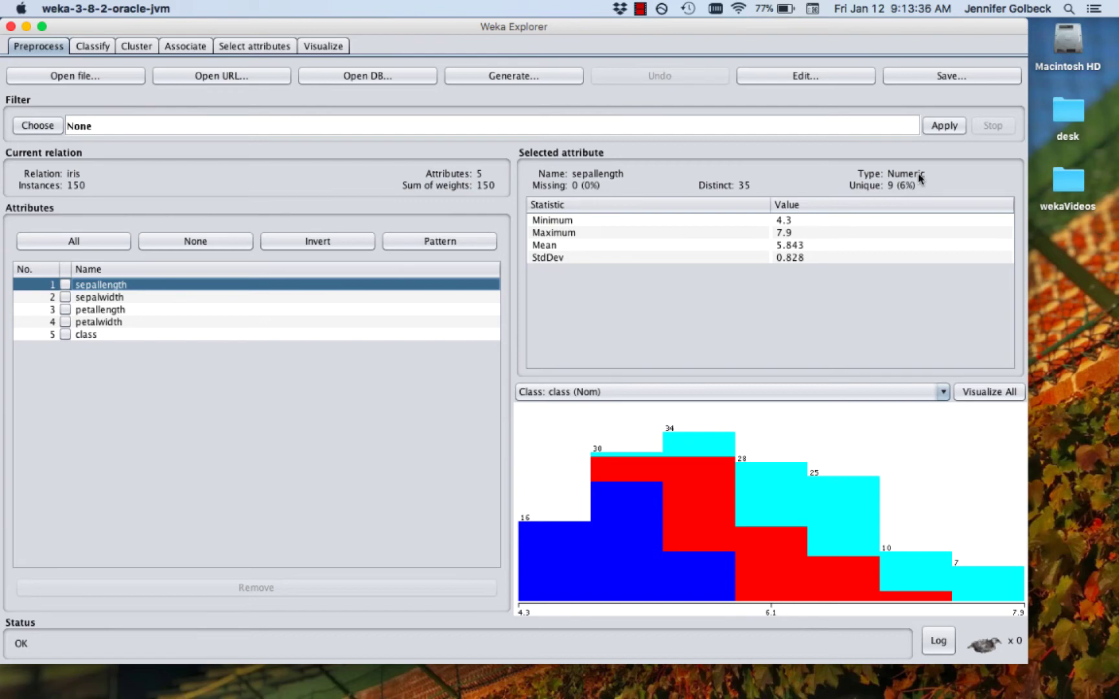
{"action": "left_click", "coordinate": [89, 337]}
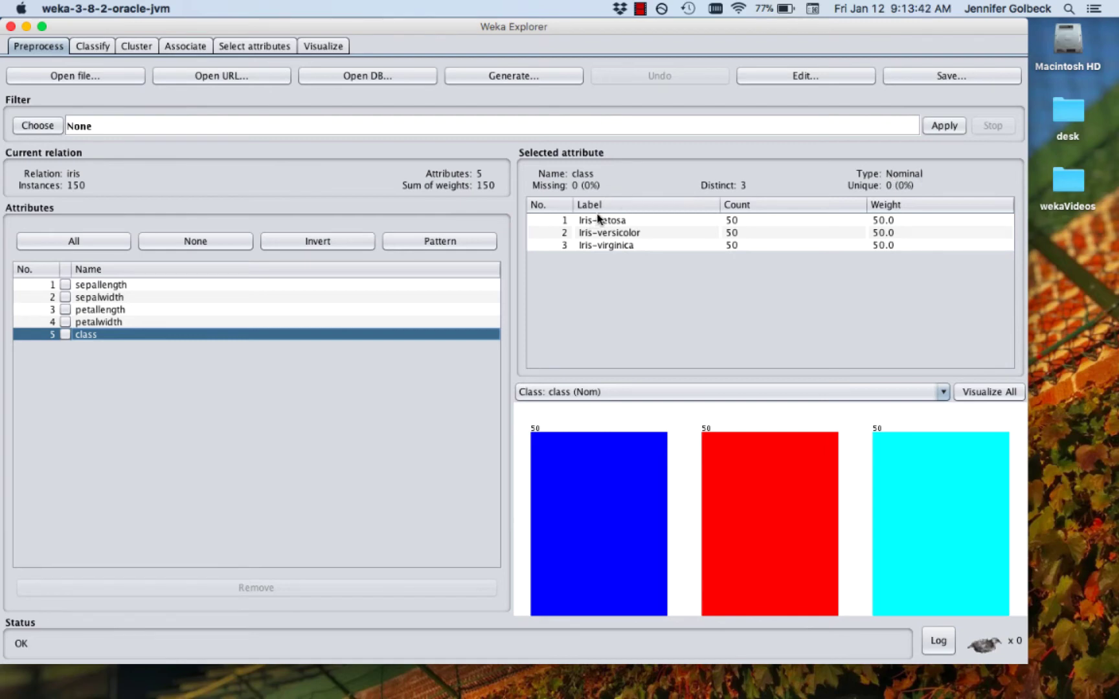
{"action": "left_click", "coordinate": [168, 287]}
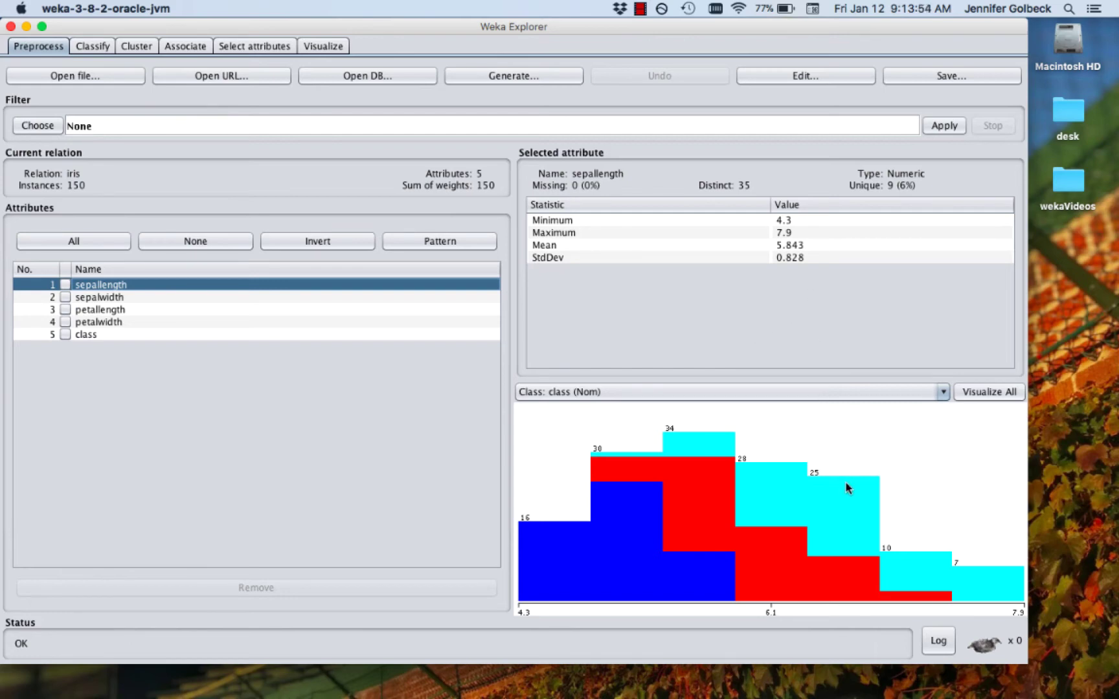
{"action": "mouse_move", "coordinate": [846, 484]}
{"action": "mouse_move", "coordinate": [994, 612]}
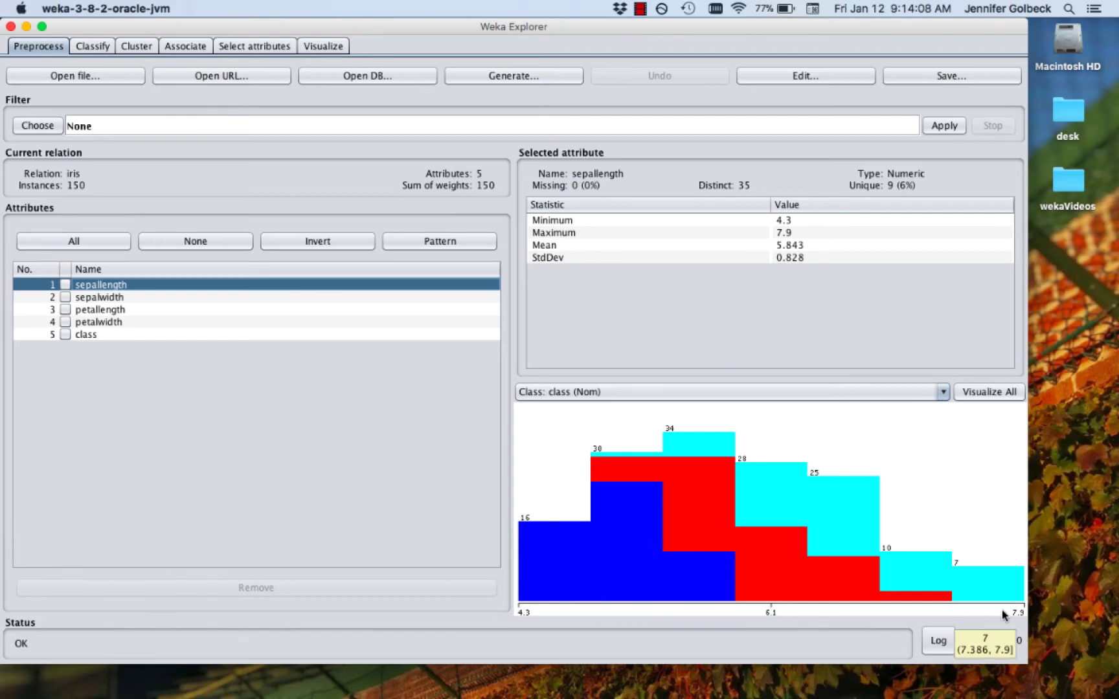
{"action": "mouse_move", "coordinate": [583, 605]}
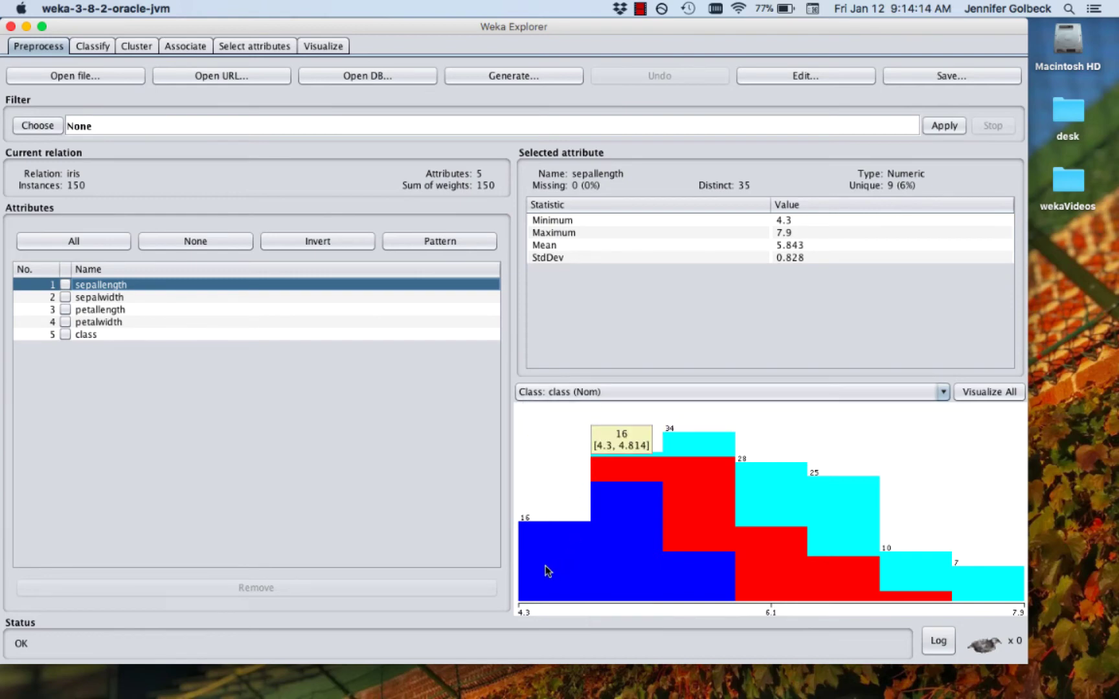
{"action": "mouse_move", "coordinate": [727, 607]}
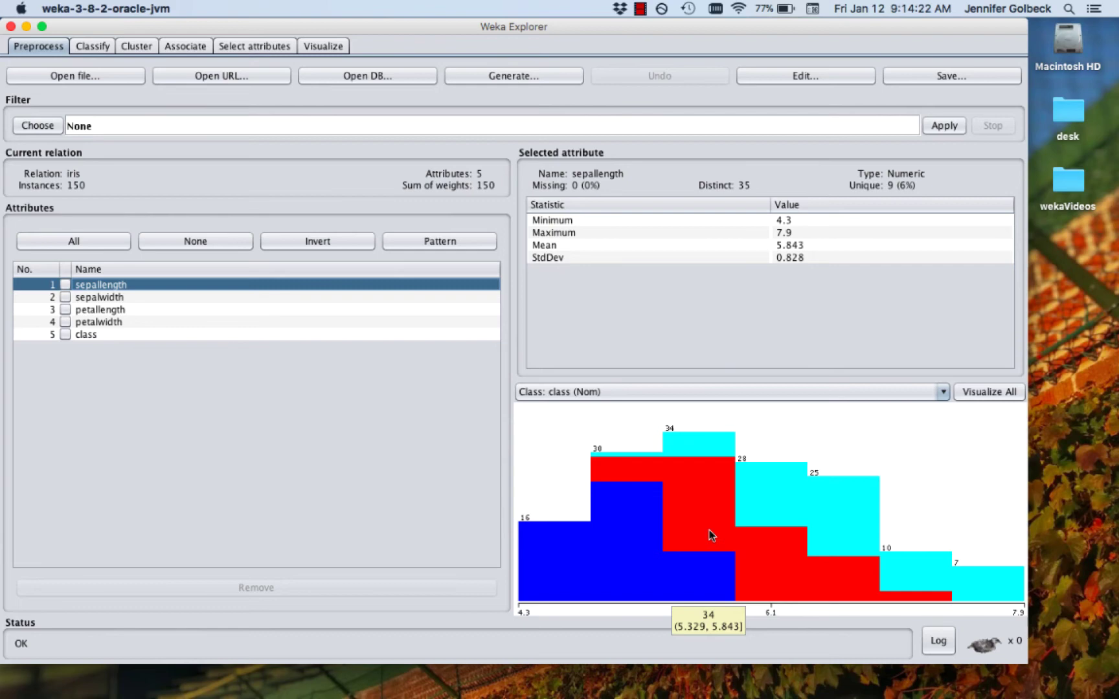
{"action": "mouse_move", "coordinate": [559, 560]}
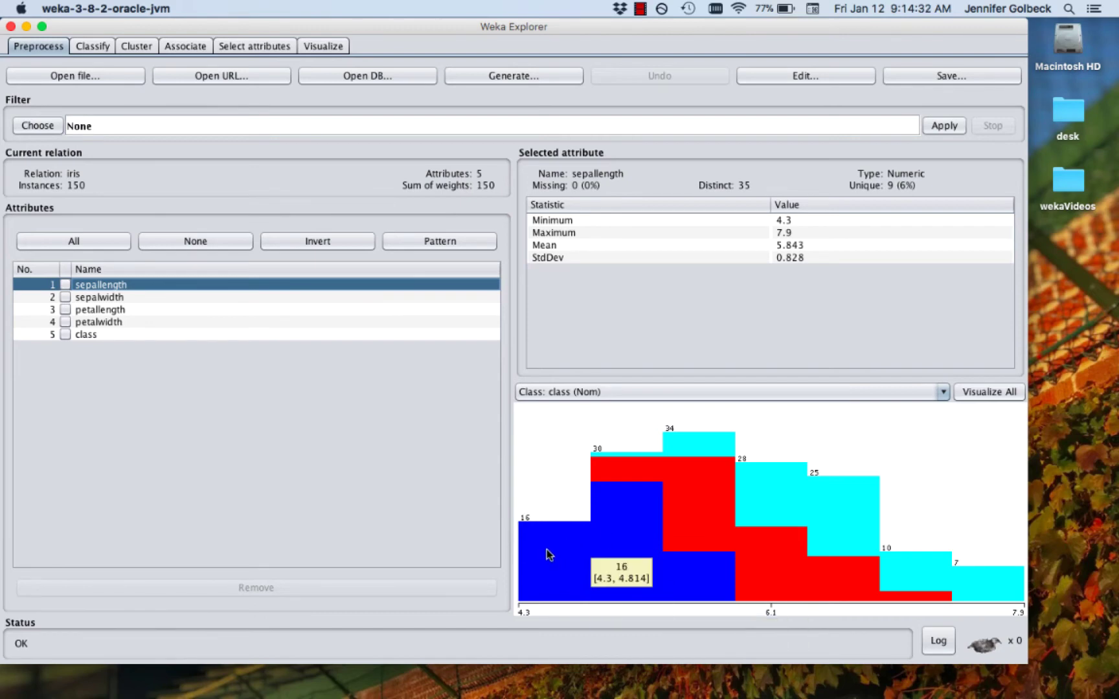
{"action": "mouse_move", "coordinate": [998, 588]}
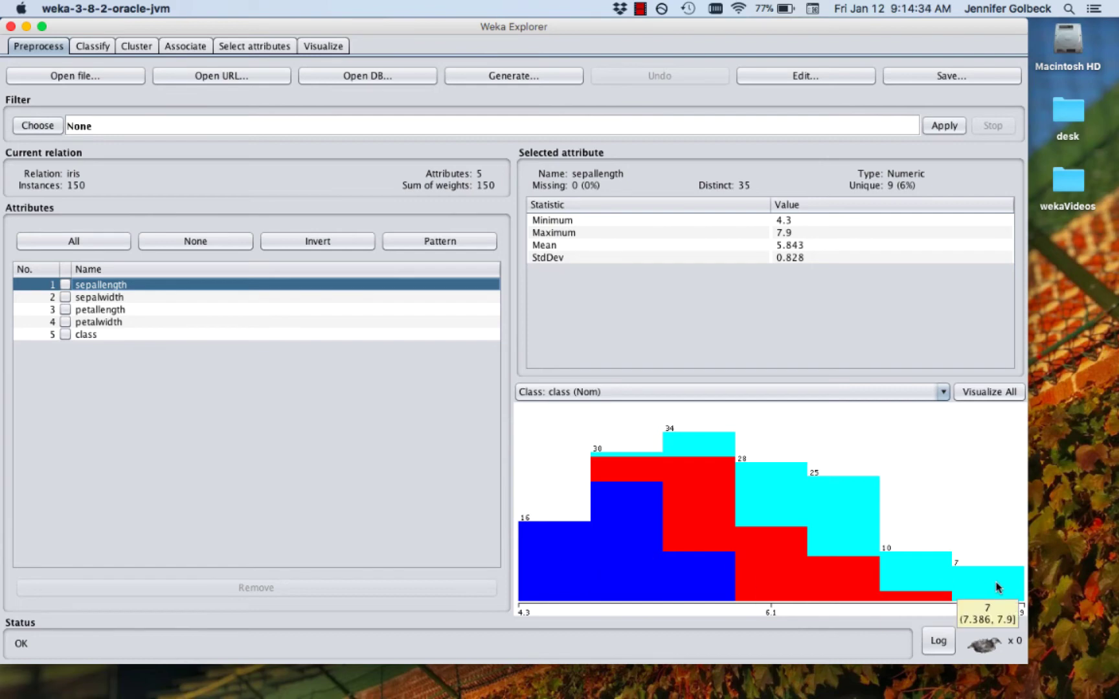
{"action": "mouse_move", "coordinate": [804, 568]}
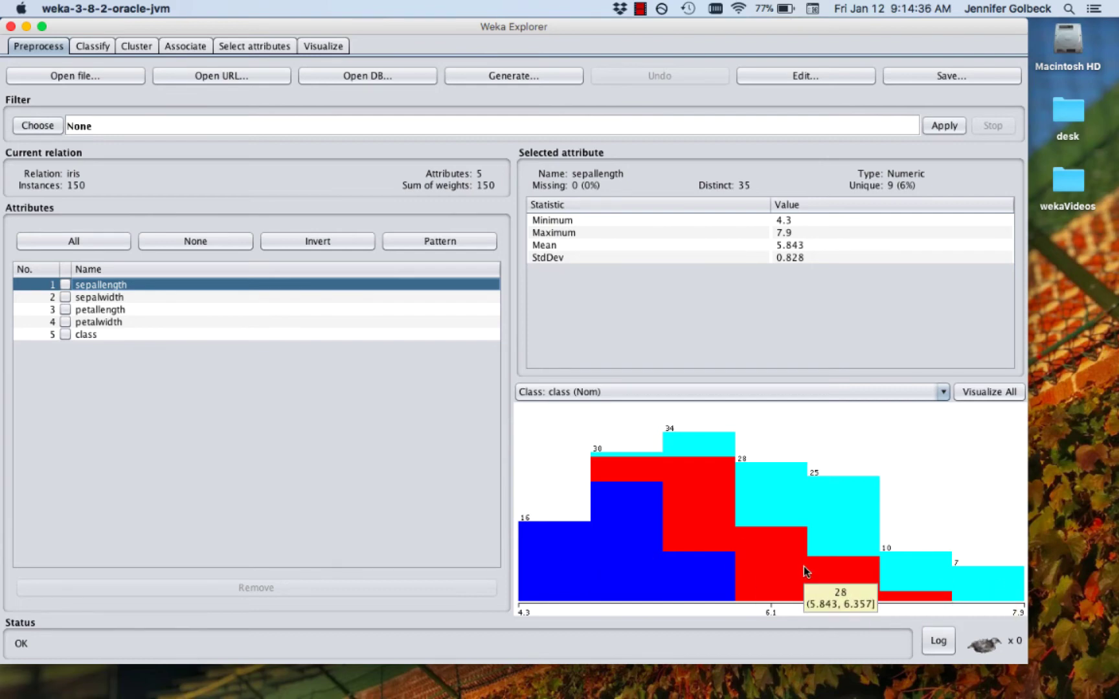
Set the histogram class to 'class (Nom)', replacing a brief sepalwidth choice.
{"action": "left_click", "coordinate": [822, 393]}
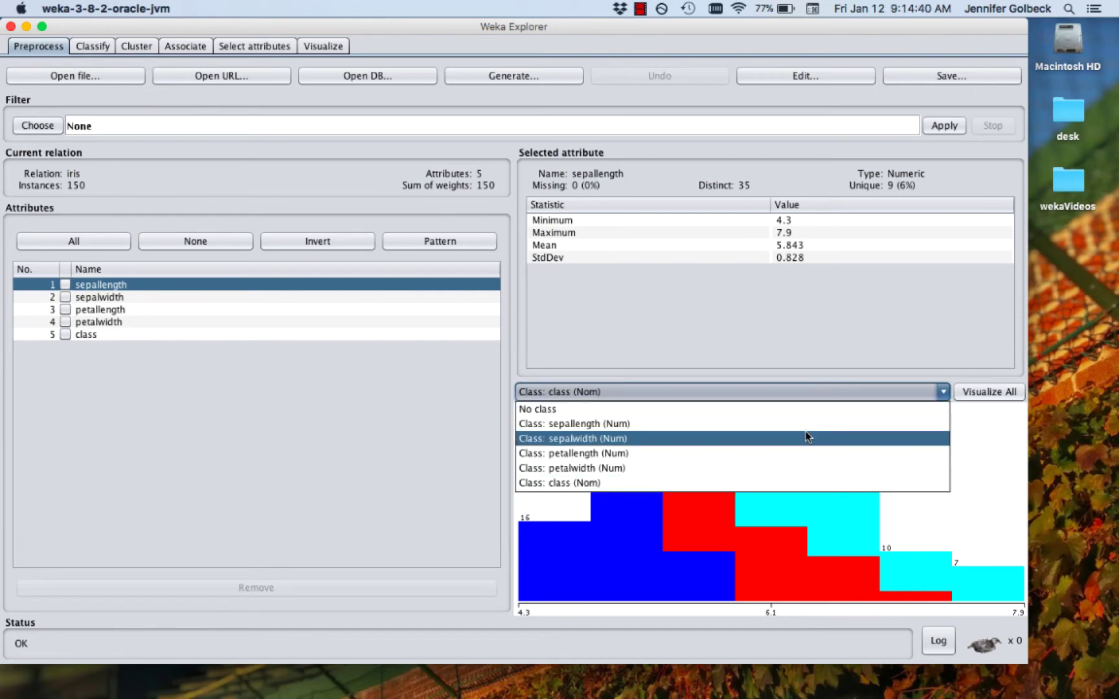
{"action": "left_click", "coordinate": [806, 437]}
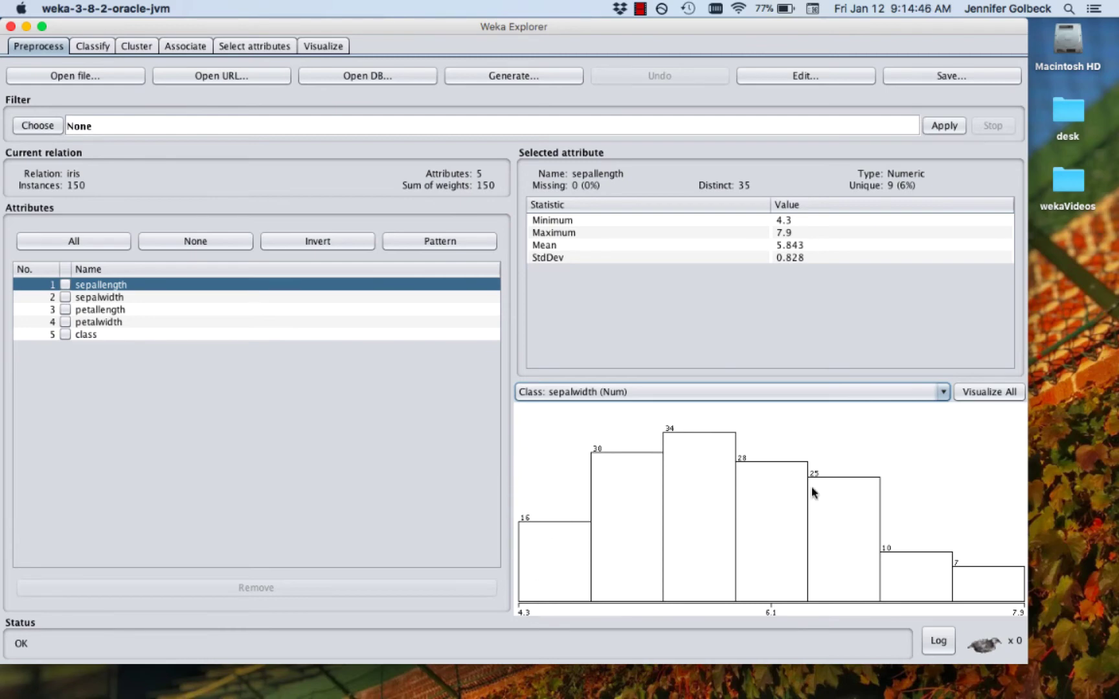
{"action": "left_click", "coordinate": [652, 392]}
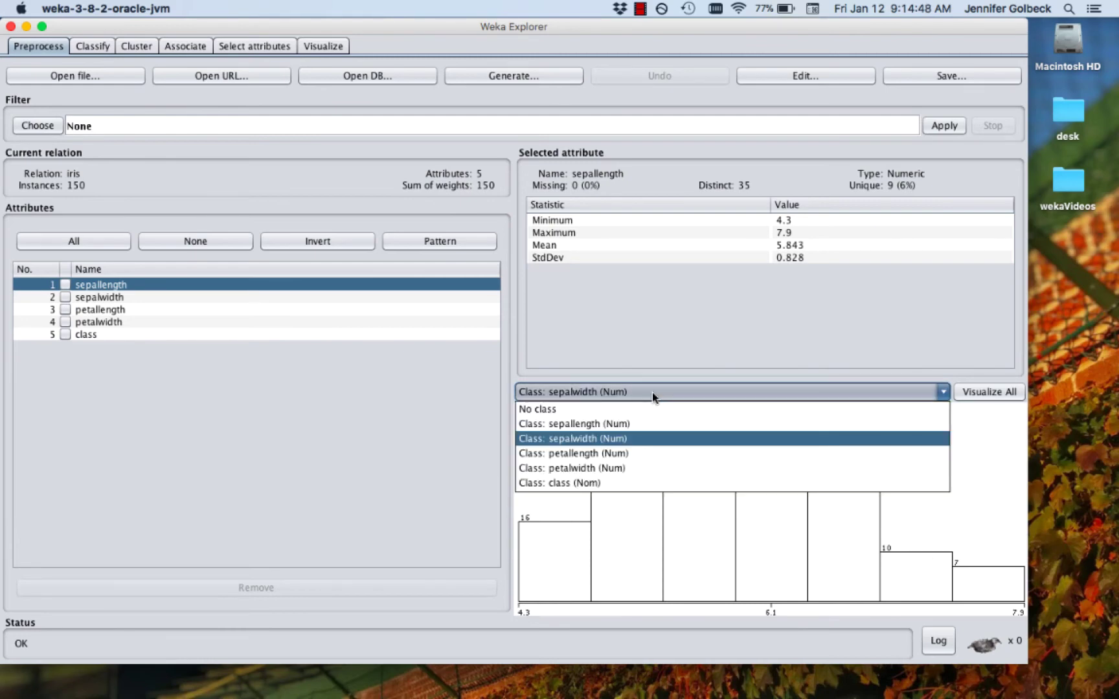
{"action": "left_click", "coordinate": [639, 484]}
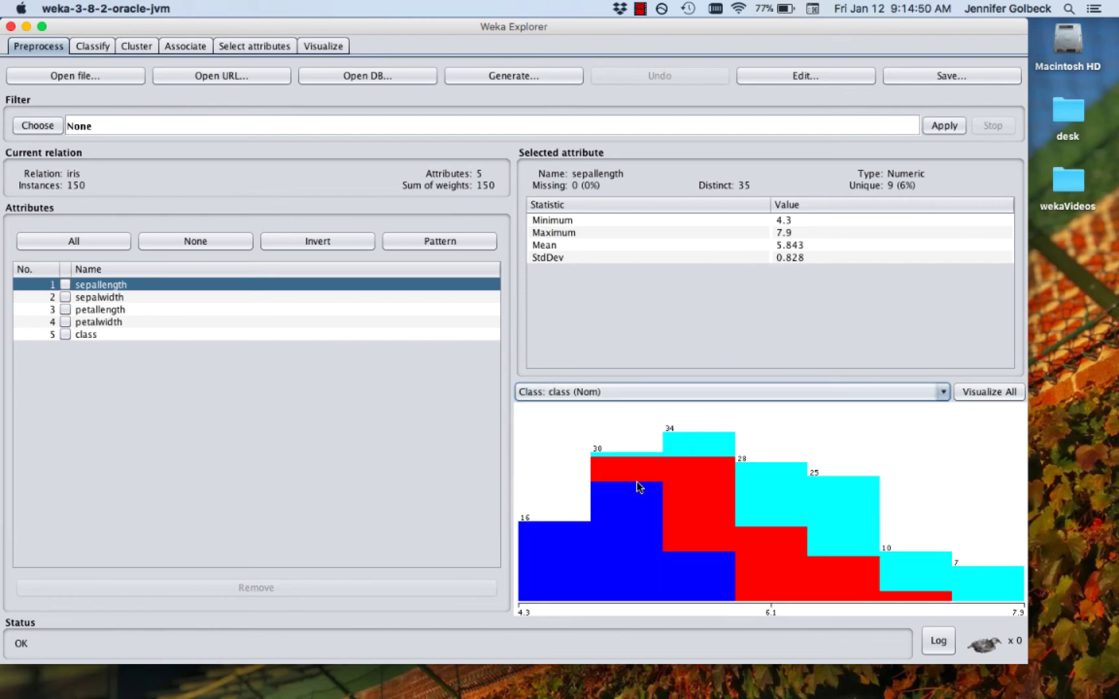
View the class-coloured histograms of petalwidth, petallength and sepalwidth.
{"action": "left_click", "coordinate": [156, 322]}
{"action": "left_click", "coordinate": [150, 309]}
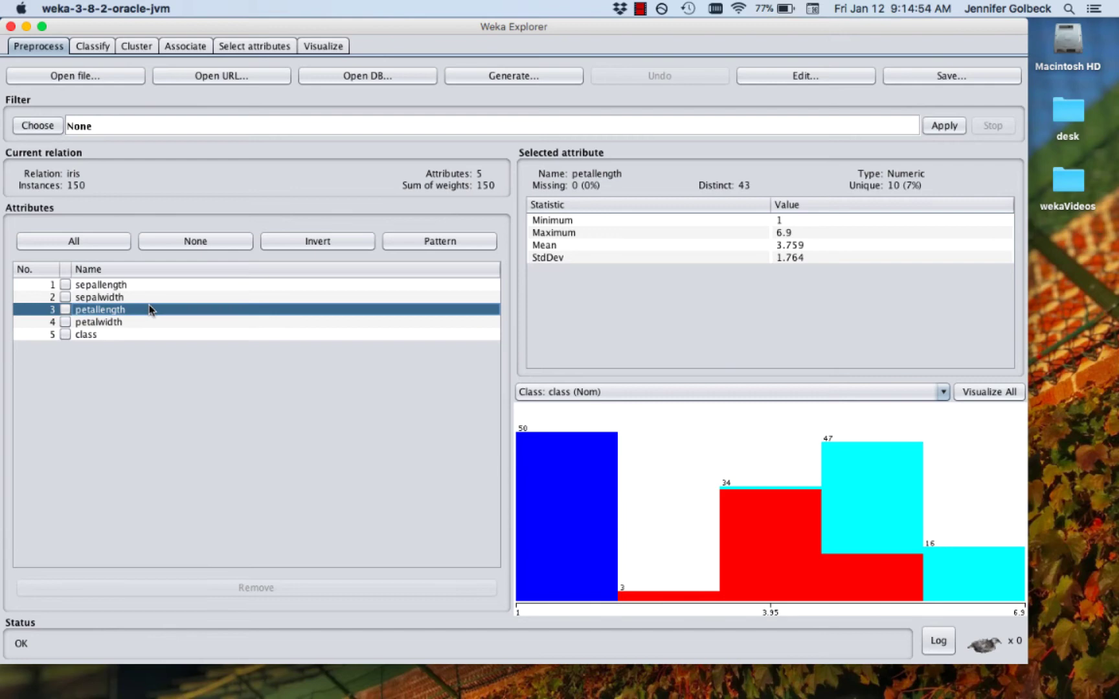
{"action": "left_click", "coordinate": [145, 297]}
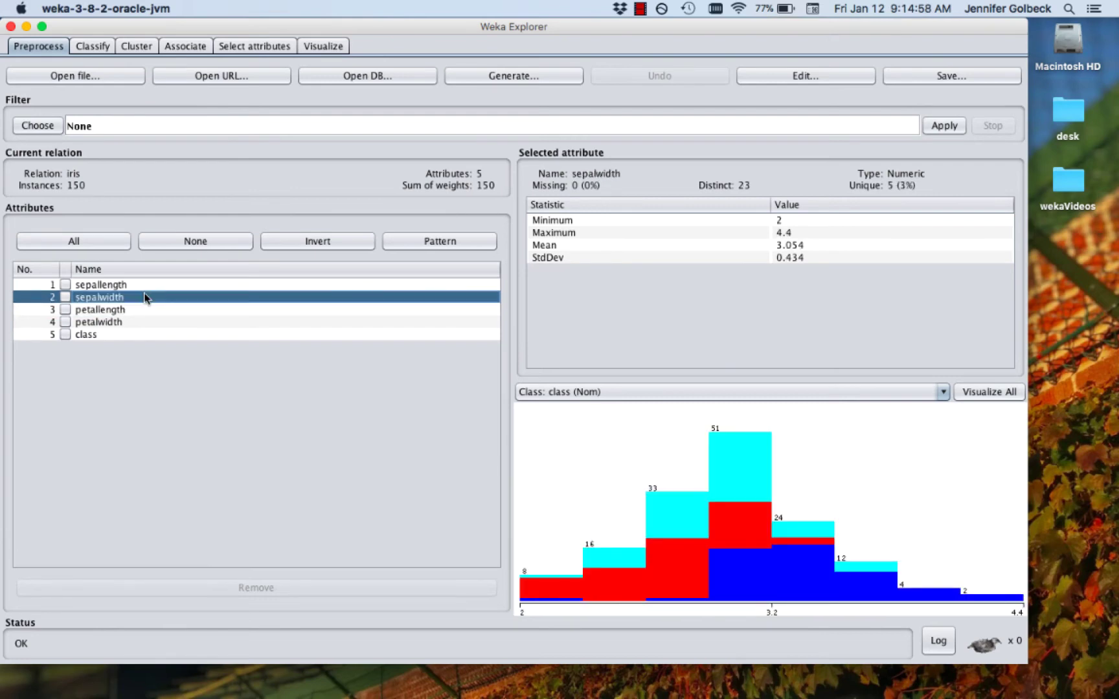
Open the Visualize tab's class-coloured scatter-plot matrix and scroll through it.
{"action": "left_click", "coordinate": [330, 47]}
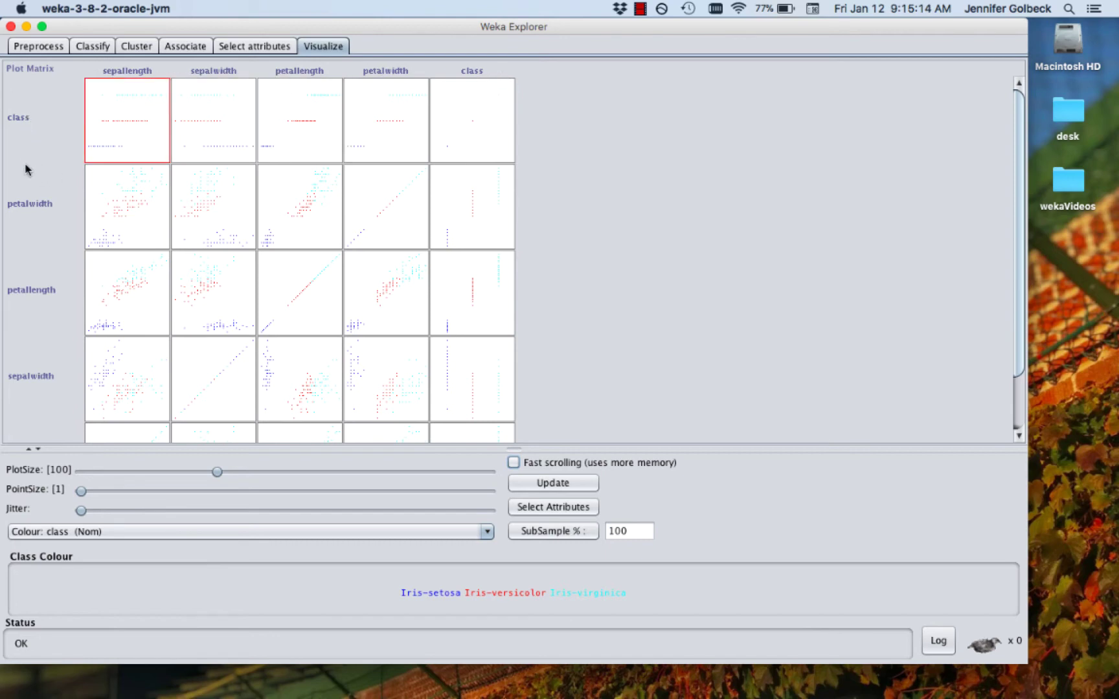
{"action": "scroll", "coordinate": [26, 171], "scroll_direction": "down", "scroll_amount": 3}
{"action": "scroll", "coordinate": [26, 392], "scroll_direction": "up", "scroll_amount": 3}
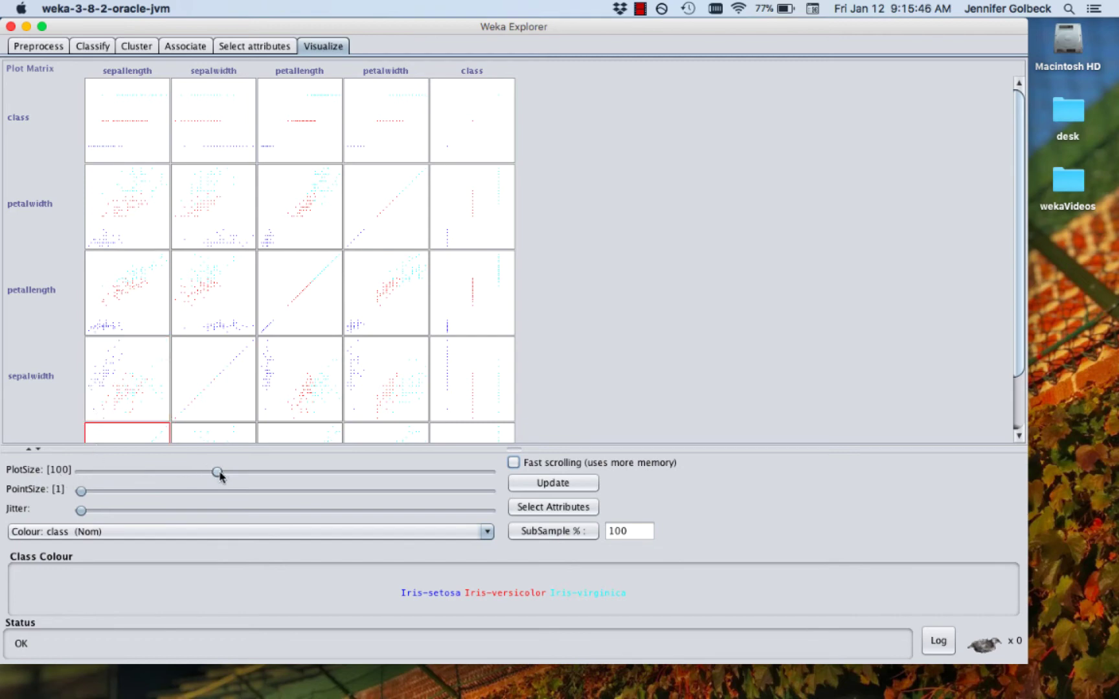
Redraw the scatter-plot matrix with plot size 113 and point size 3.
{"action": "left_click_drag", "start_coordinate": [218, 473], "coordinate": [255, 476]}
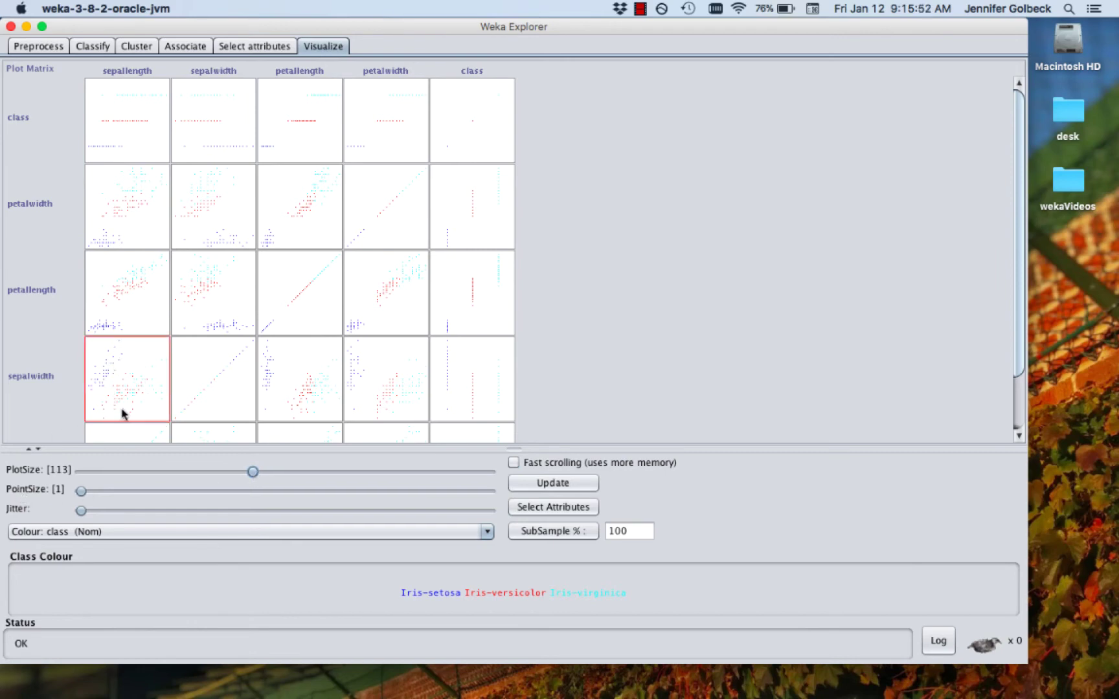
{"action": "left_click_drag", "start_coordinate": [81, 491], "coordinate": [159, 496]}
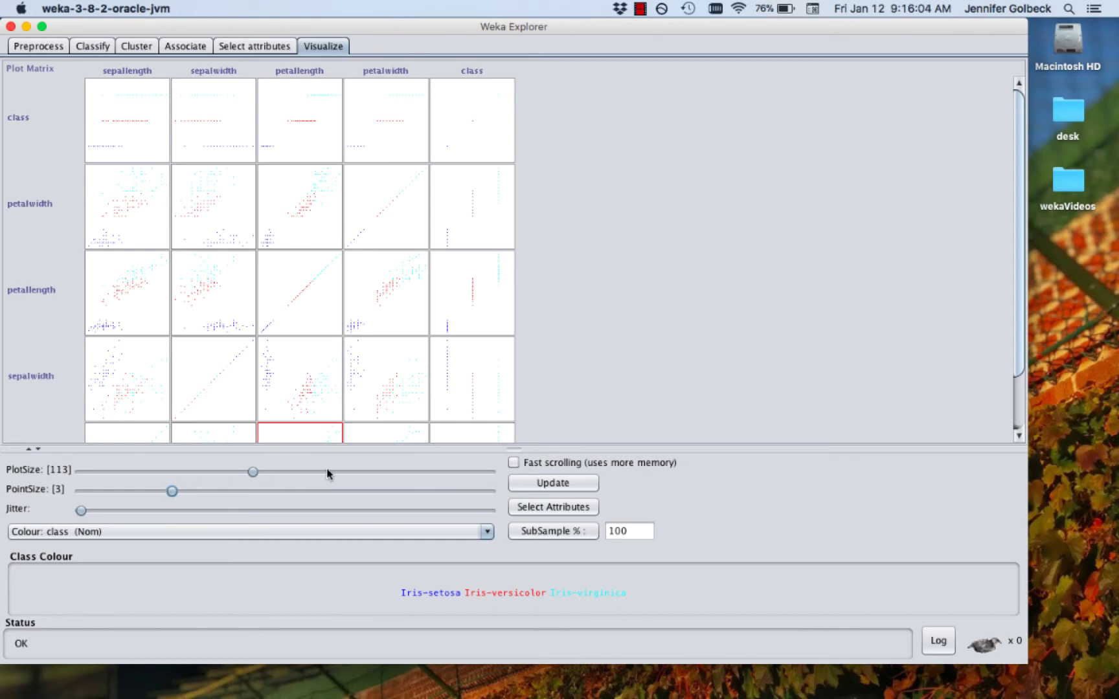
{"action": "left_click", "coordinate": [537, 487]}
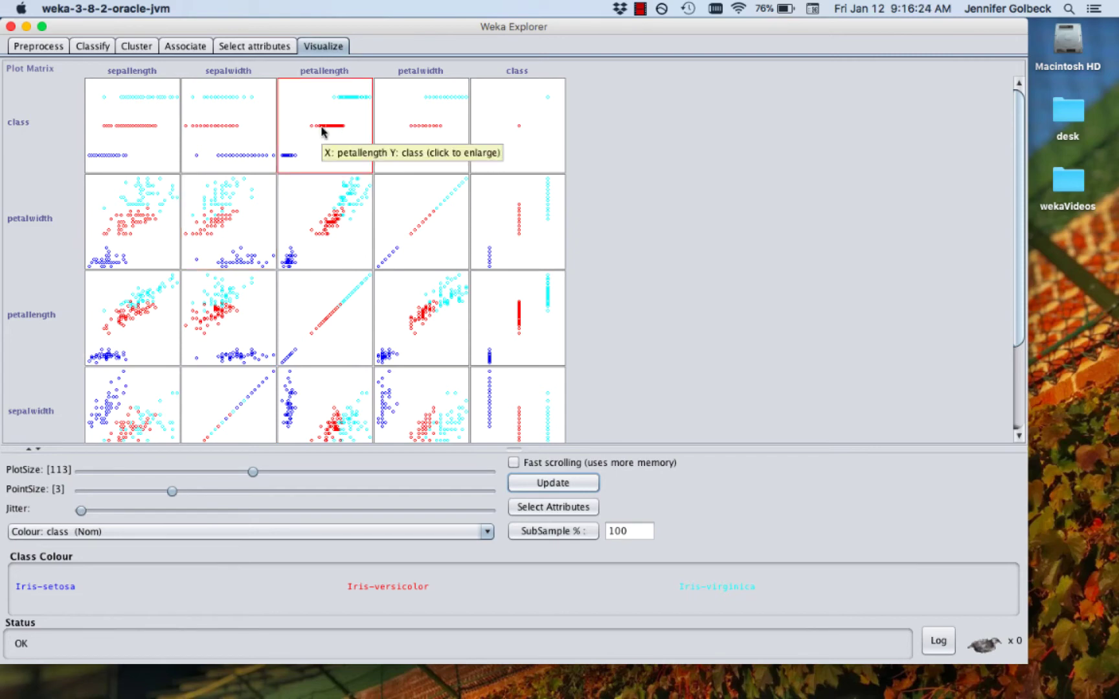
Increase the Jitter setting and redraw the scatter plots.
{"action": "left_click_drag", "start_coordinate": [86, 512], "coordinate": [137, 513]}
{"action": "left_click", "coordinate": [541, 482]}
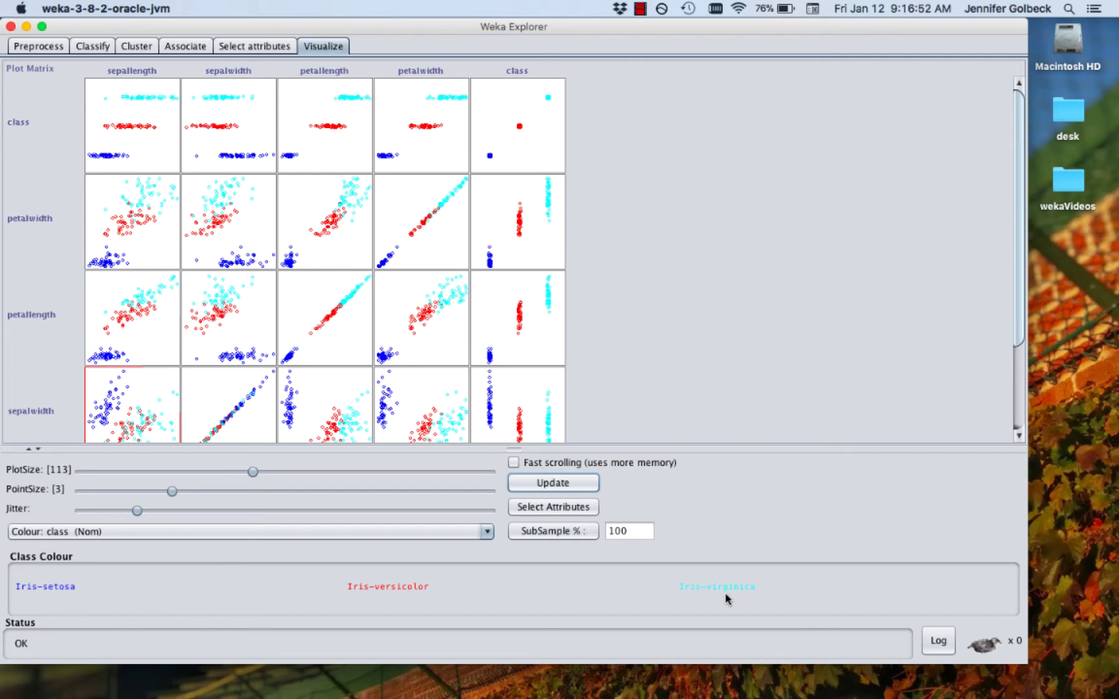
{"action": "left_click", "coordinate": [191, 533]}
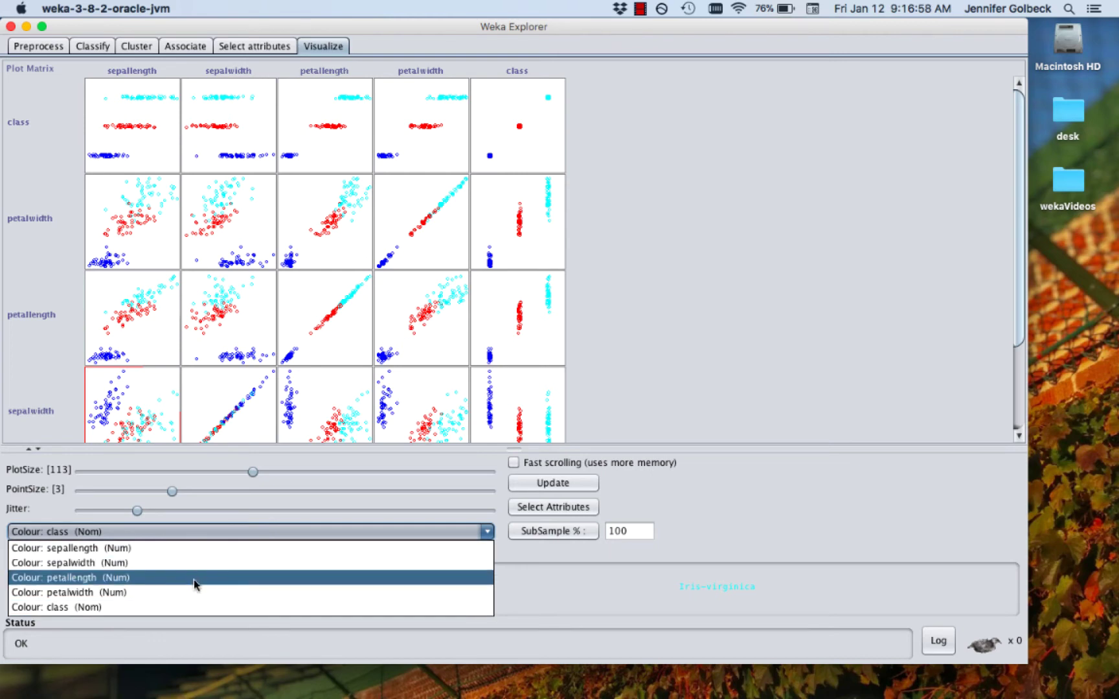
{"action": "left_click", "coordinate": [195, 563]}
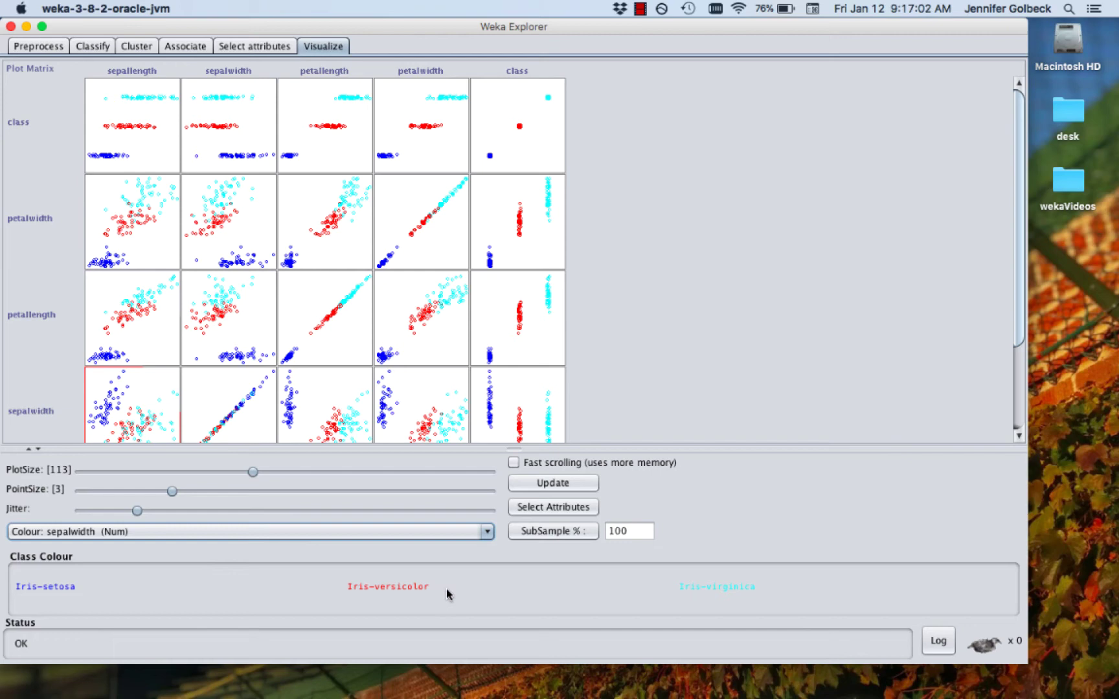
{"action": "left_click", "coordinate": [541, 483]}
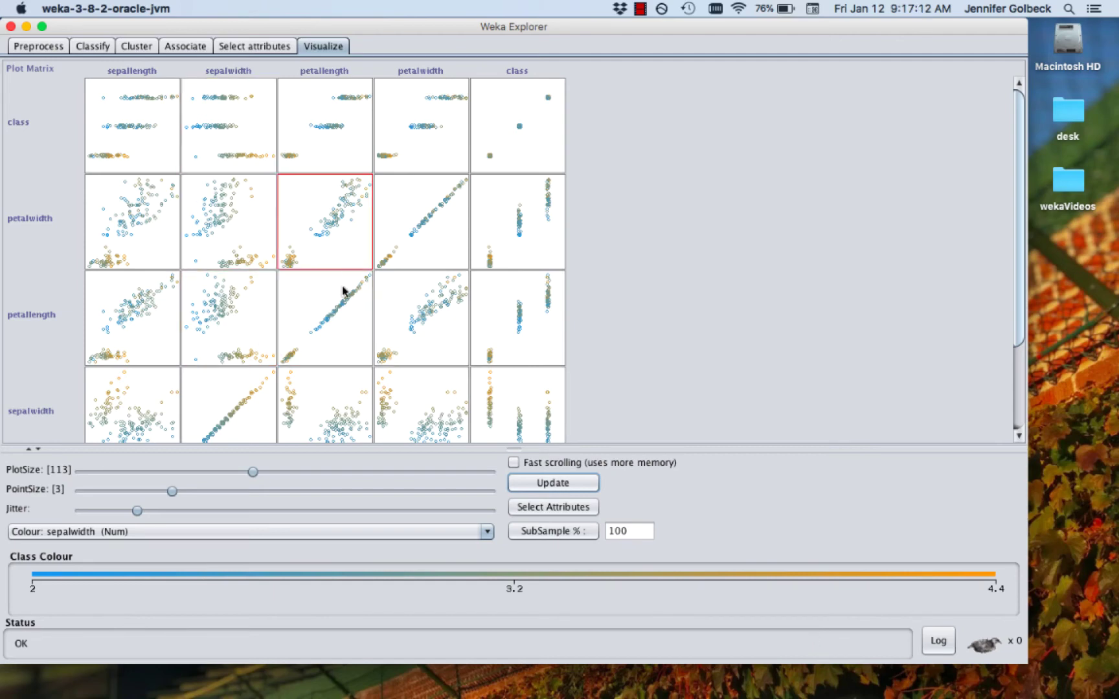
{"action": "left_click", "coordinate": [298, 530]}
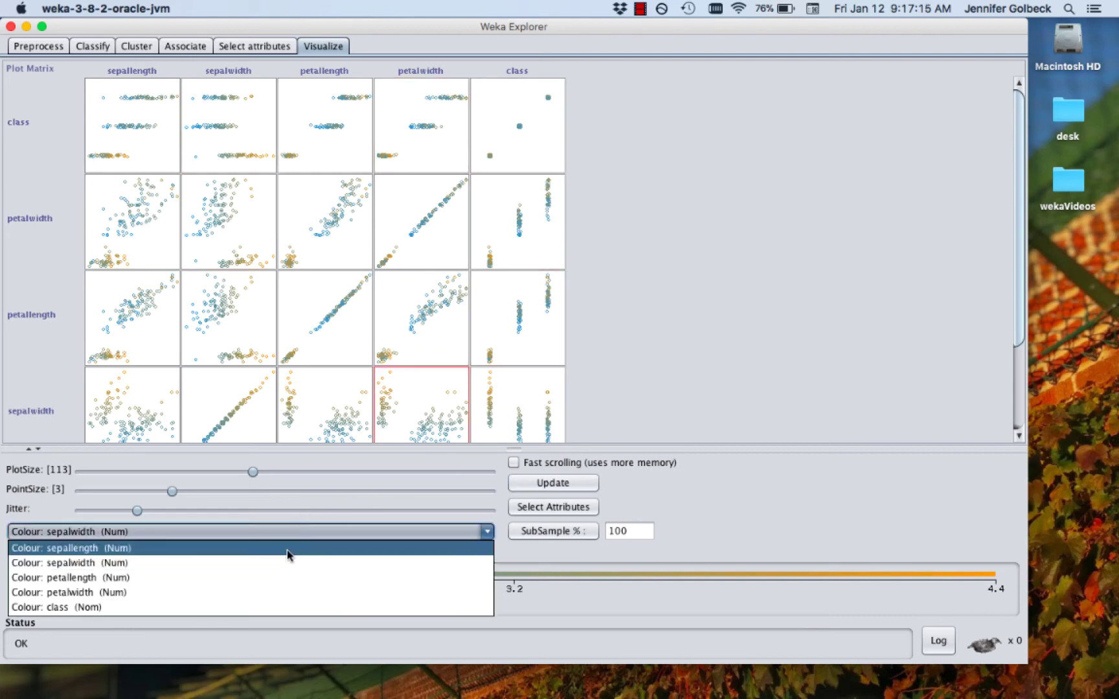
{"action": "left_click", "coordinate": [267, 608]}
{"action": "left_click", "coordinate": [539, 485]}
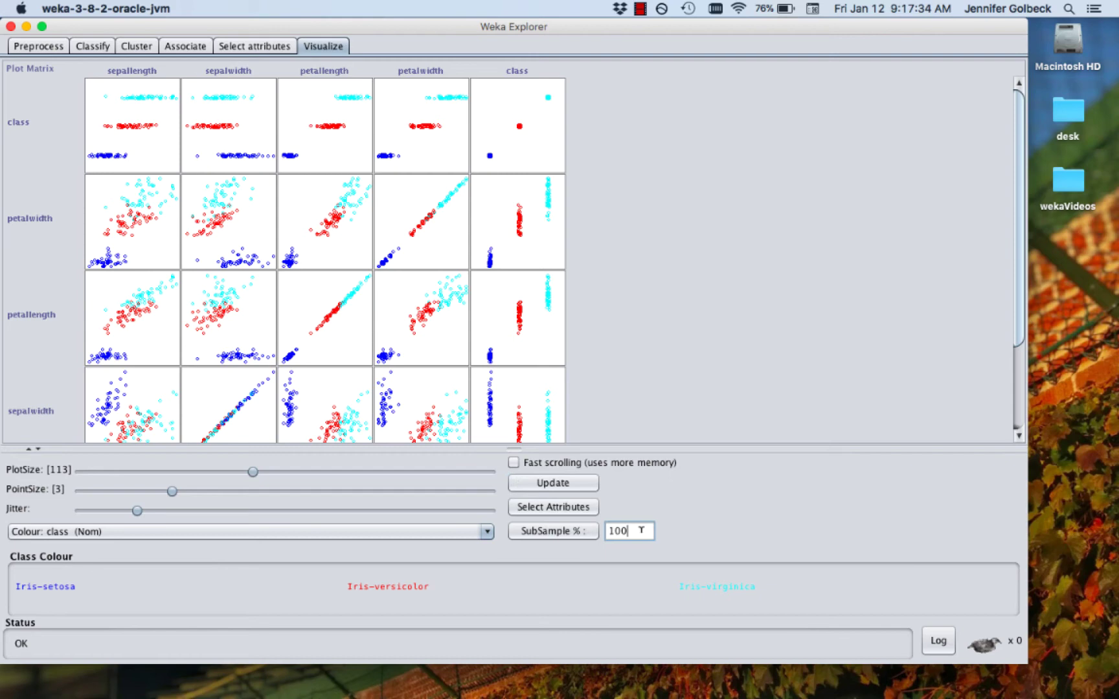
{"action": "left_click", "coordinate": [640, 531]}
{"action": "key", "text": "BackSpace"}
{"action": "left_click", "coordinate": [567, 489]}
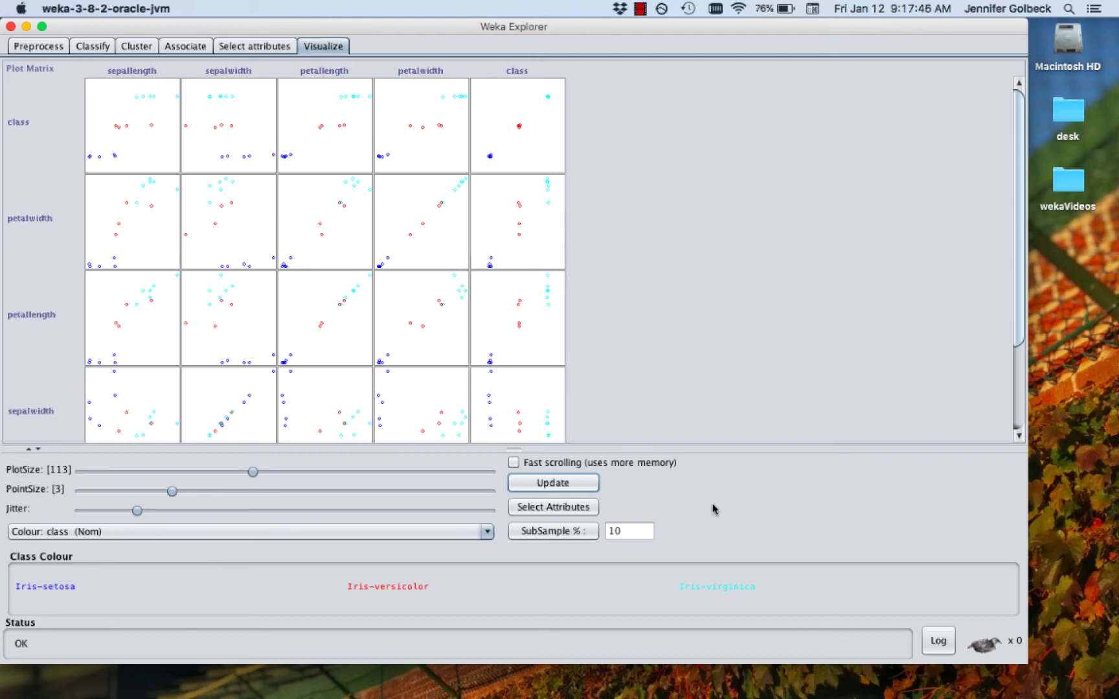
{"action": "left_click", "coordinate": [648, 530]}
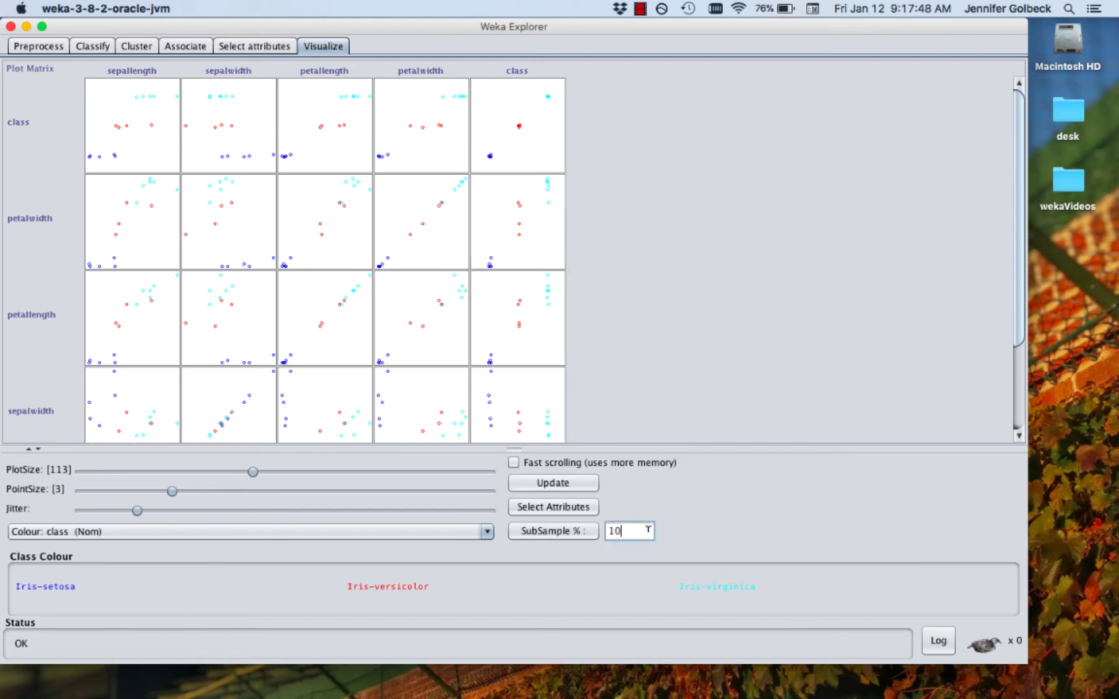
{"action": "type", "text": "0"}
{"action": "left_click", "coordinate": [551, 485]}
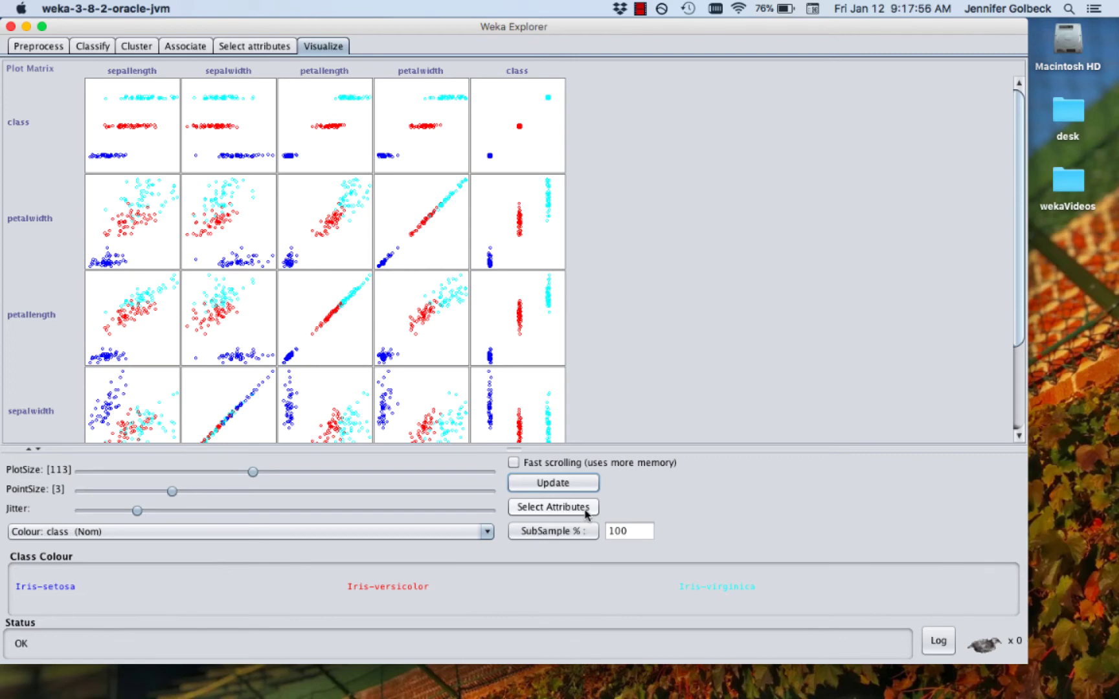
Redraw the plot matrix with petallength excluded from the plotted attributes.
{"action": "left_click", "coordinate": [586, 515]}
{"action": "left_click_drag", "start_coordinate": [651, 313], "coordinate": [781, 314]}
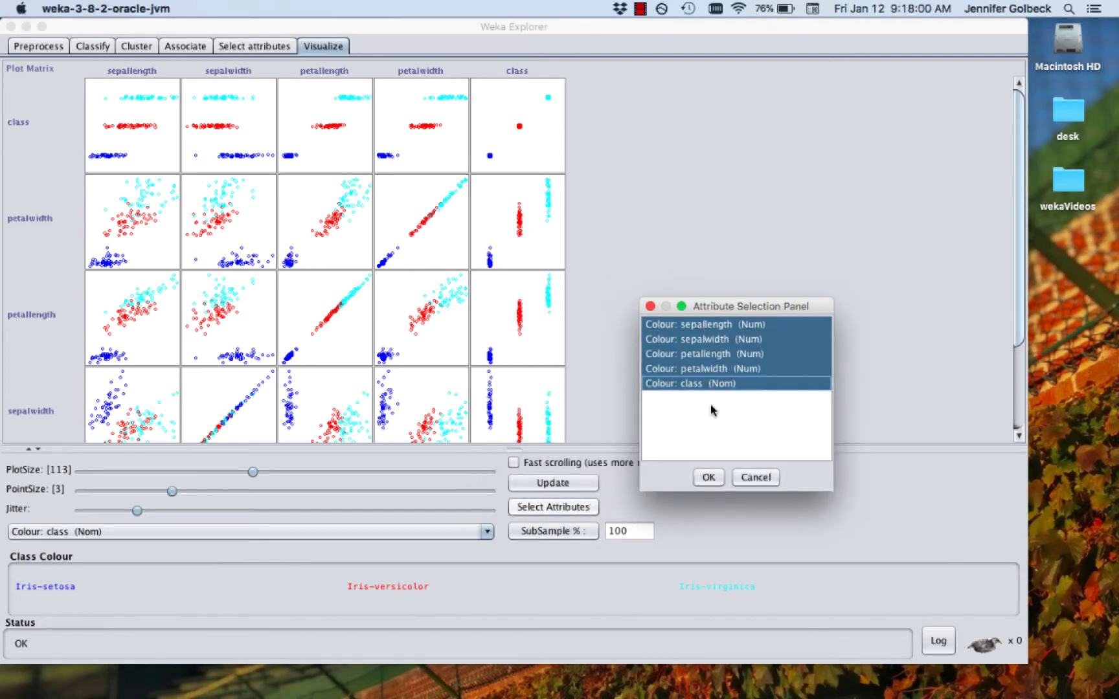
{"action": "left_click", "coordinate": [719, 355], "text": "super"}
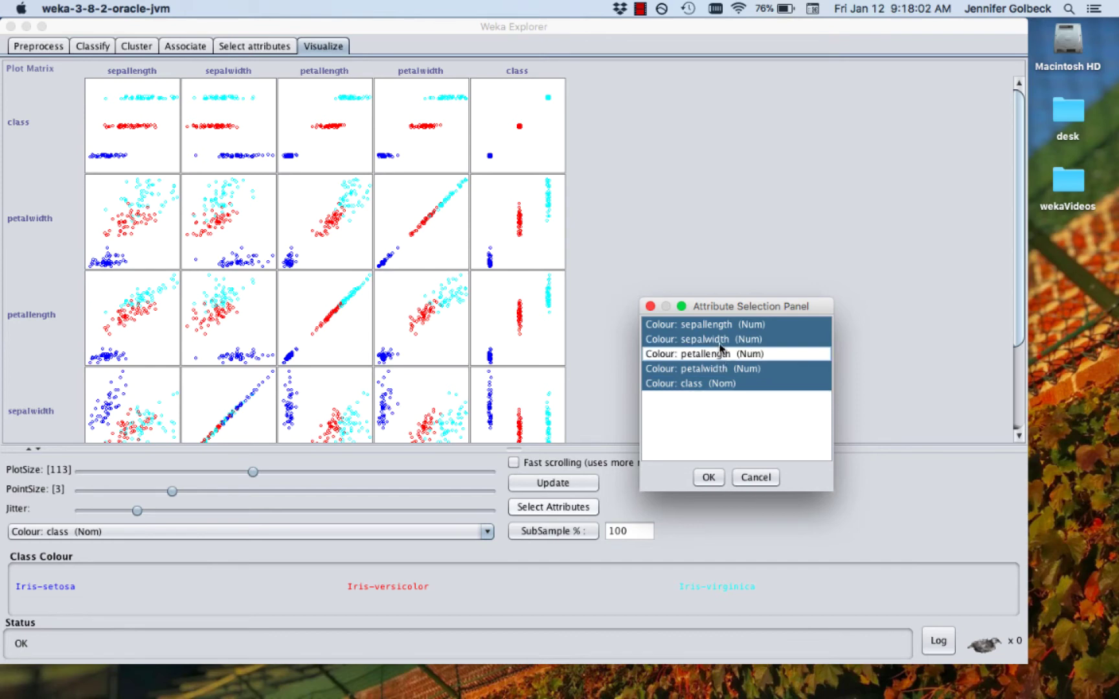
{"action": "left_click", "coordinate": [711, 477]}
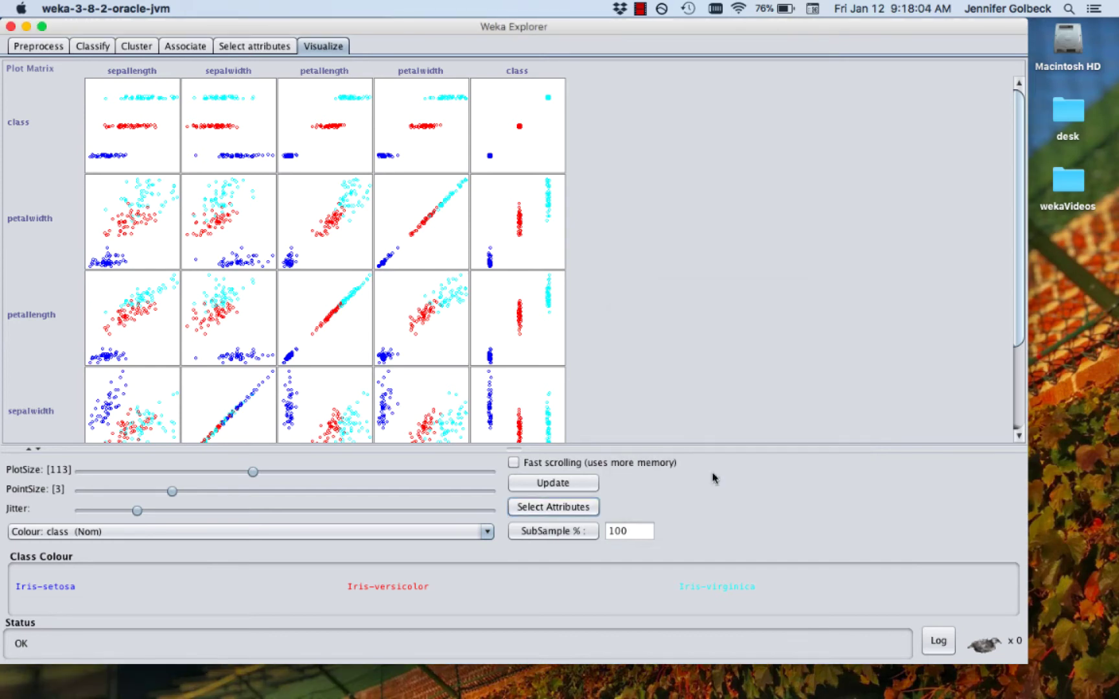
{"action": "left_click", "coordinate": [541, 483]}
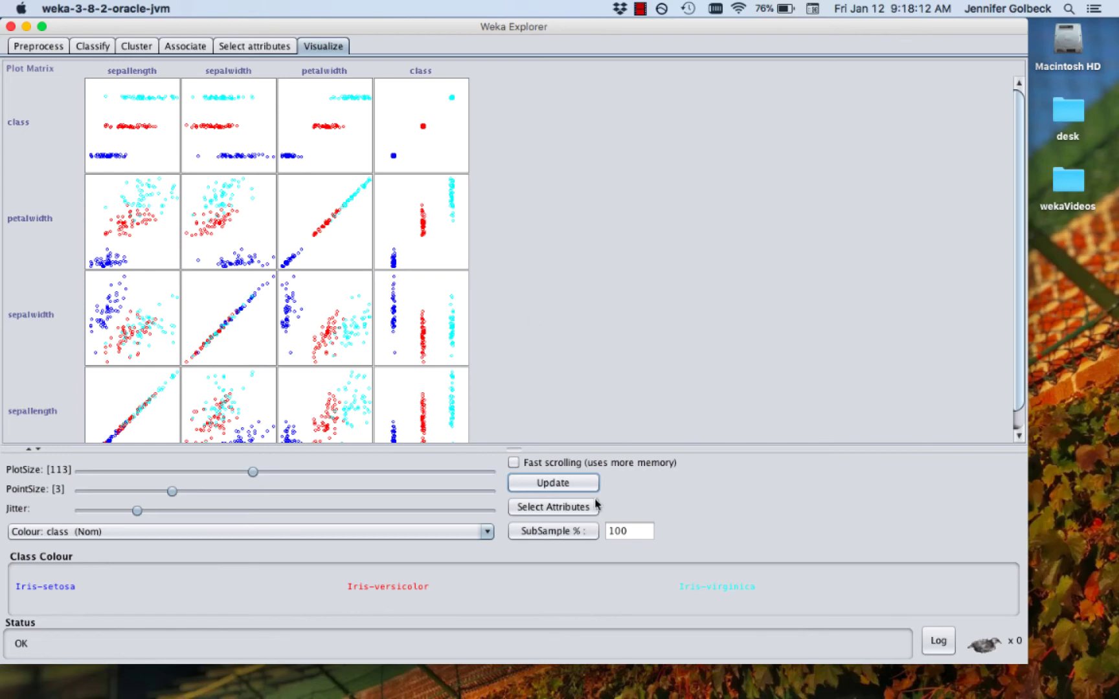
Add petallength back to the attributes and redraw the full matrix.
{"action": "left_click", "coordinate": [542, 512]}
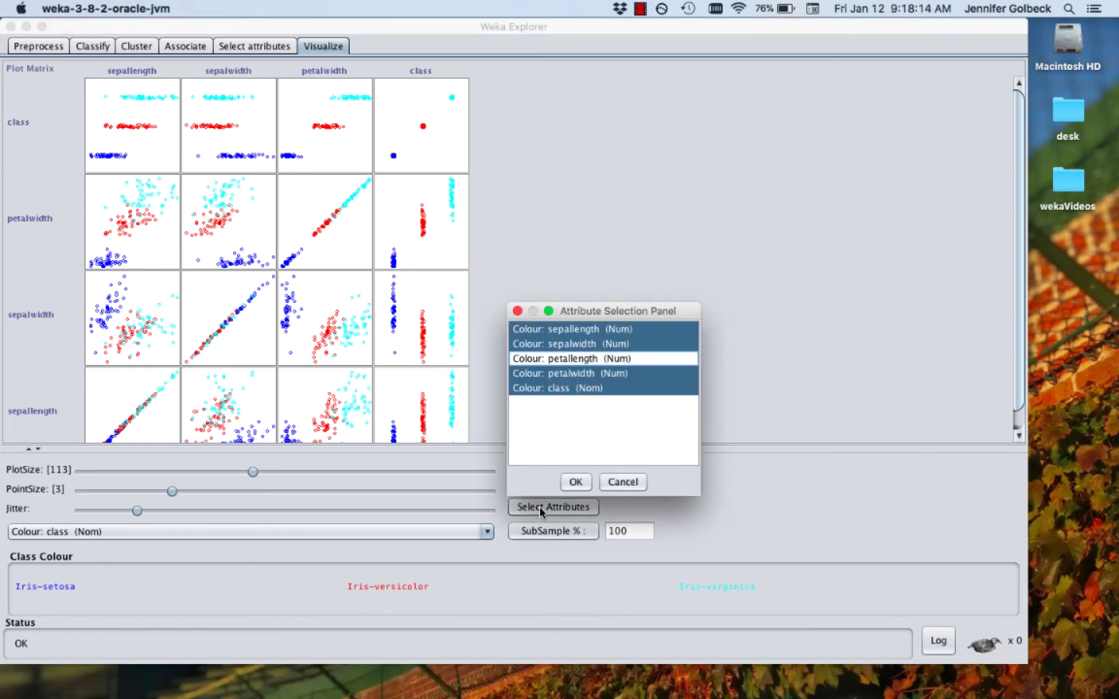
{"action": "left_click", "coordinate": [631, 361], "text": "super"}
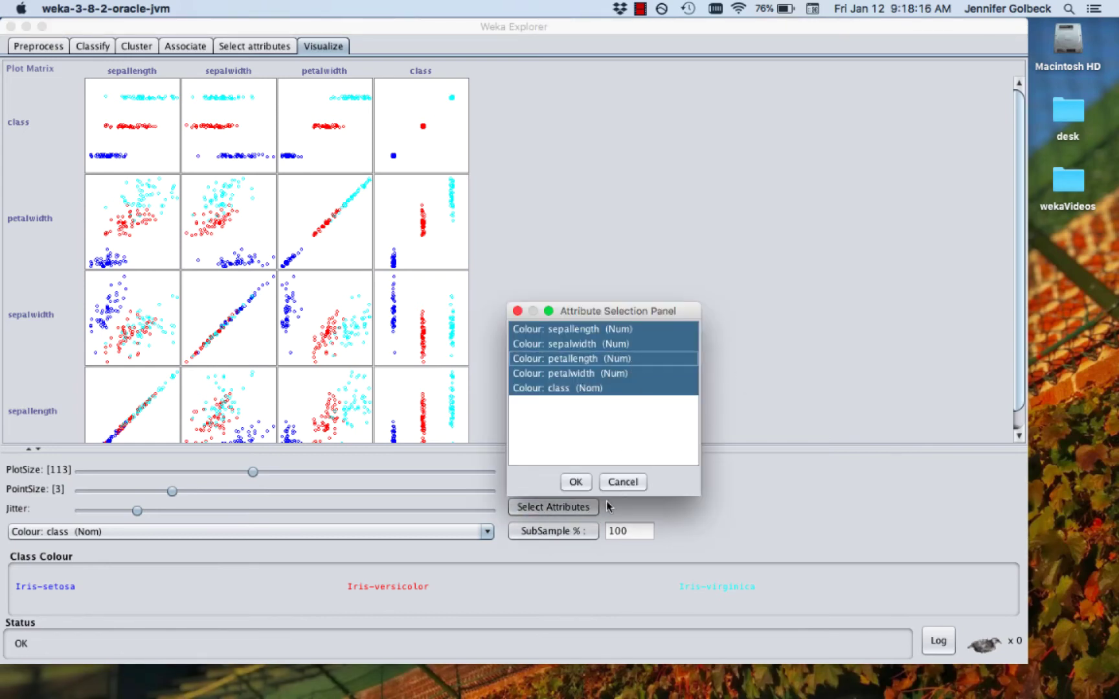
{"action": "left_click", "coordinate": [576, 481]}
{"action": "left_click", "coordinate": [541, 486]}
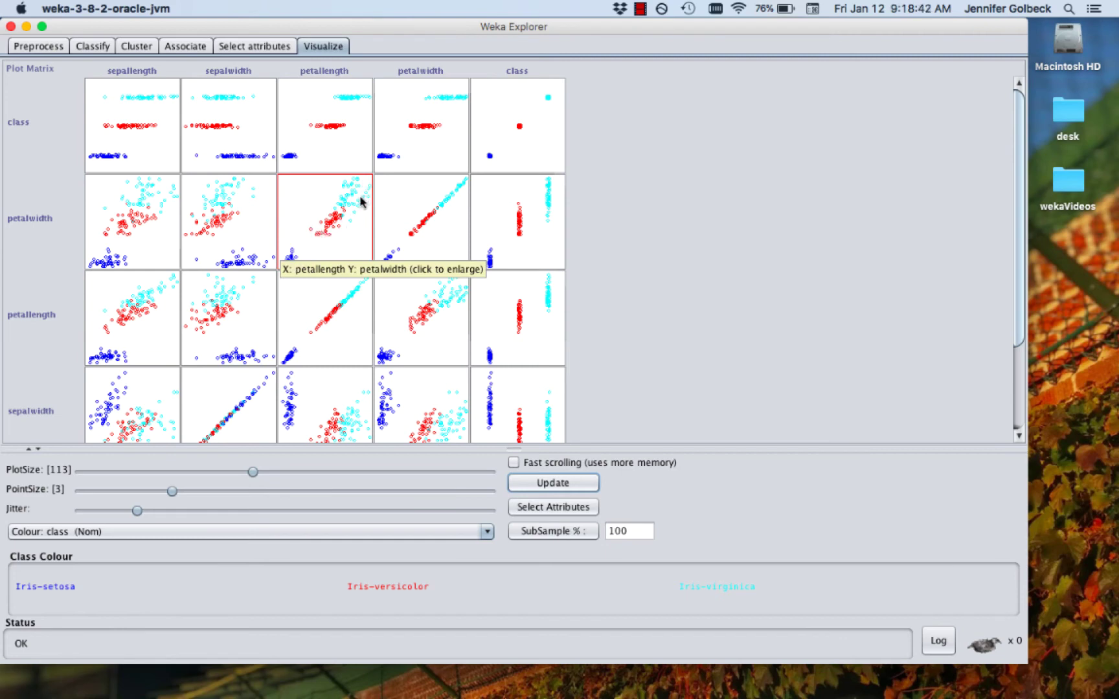
{"action": "left_click", "coordinate": [366, 247]}
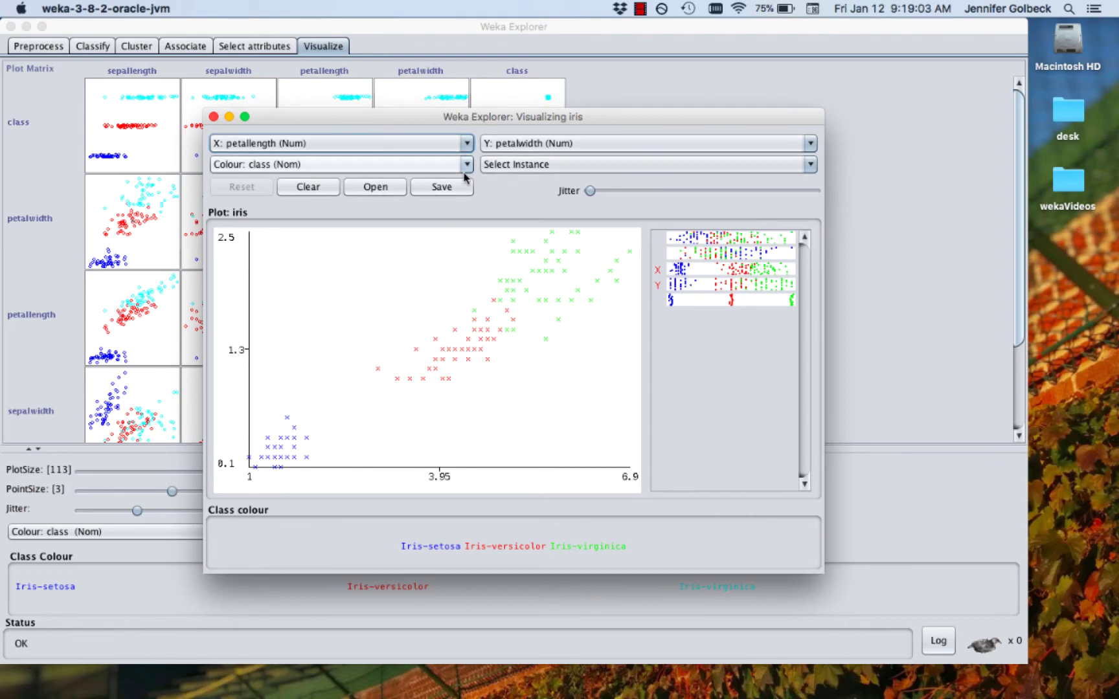
{"action": "left_click", "coordinate": [509, 166]}
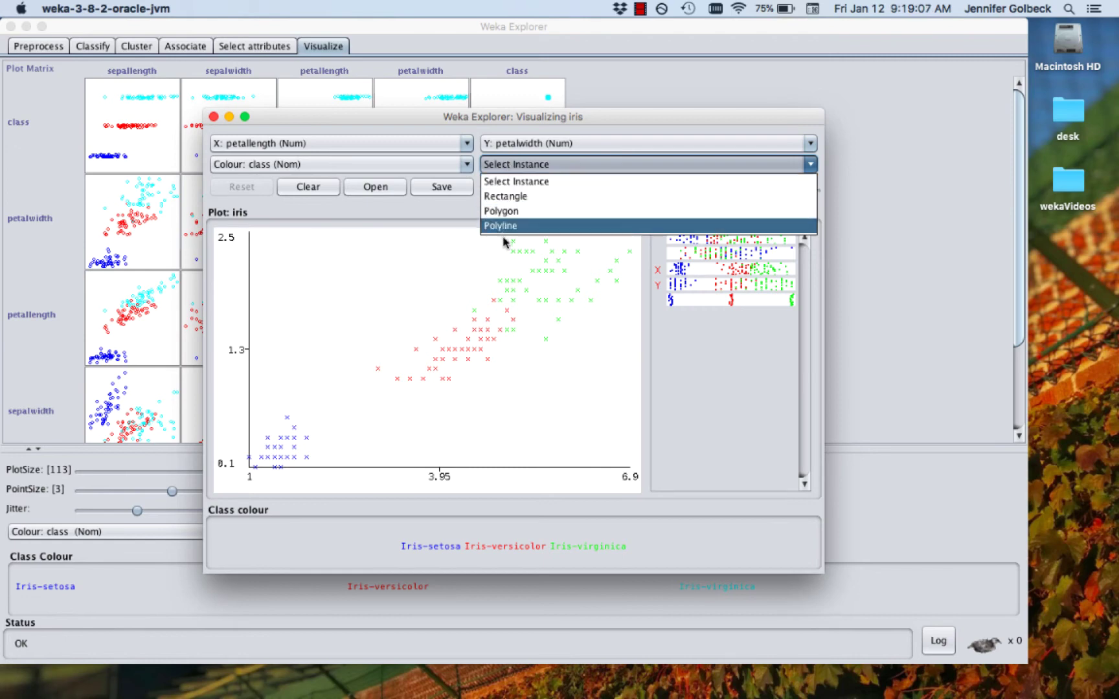
{"action": "left_click", "coordinate": [441, 213]}
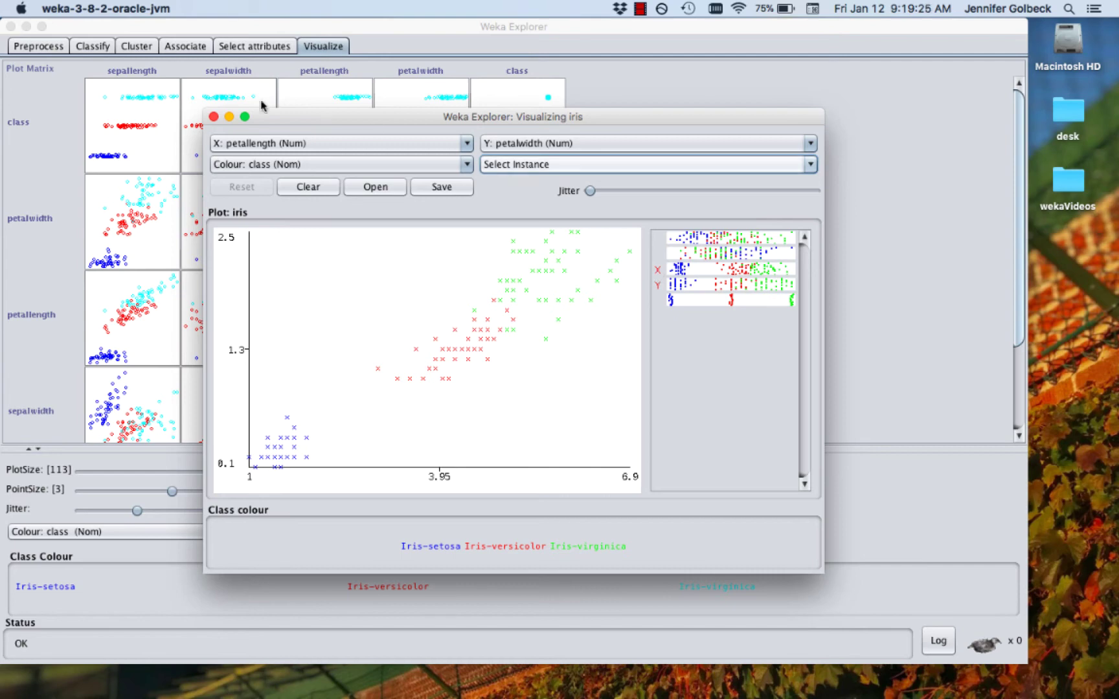
Close the enlarged scatter plot window.
{"action": "left_click", "coordinate": [214, 117]}
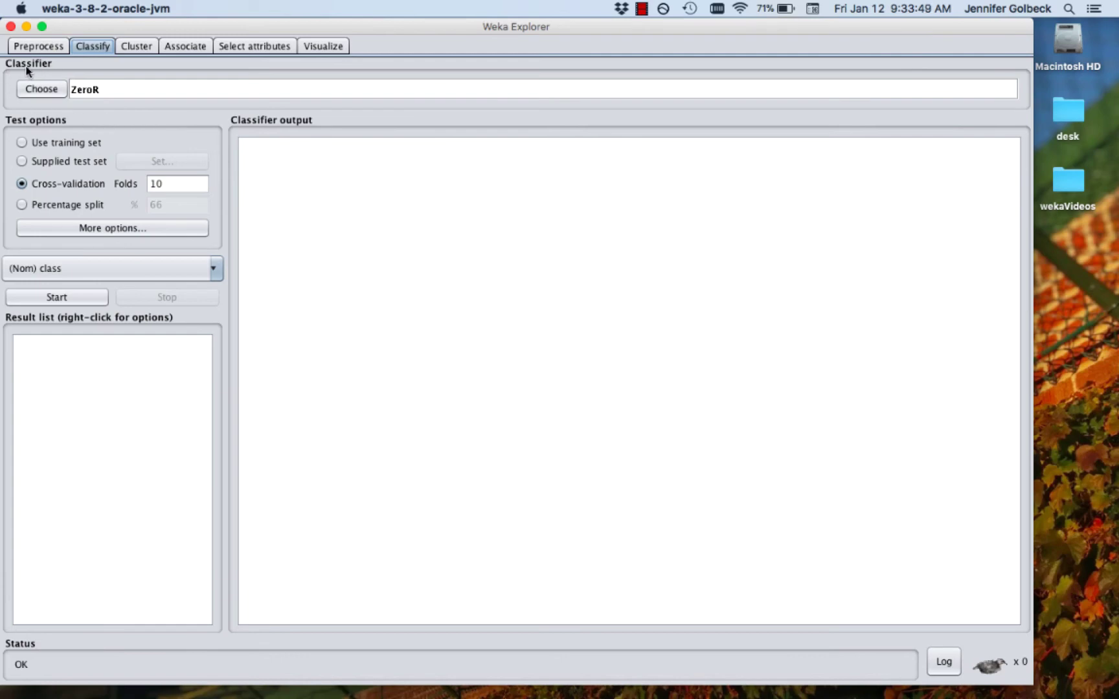
Pick NaiveBayes from the bayes group in the classifier chooser.
{"action": "left_click", "coordinate": [54, 87]}
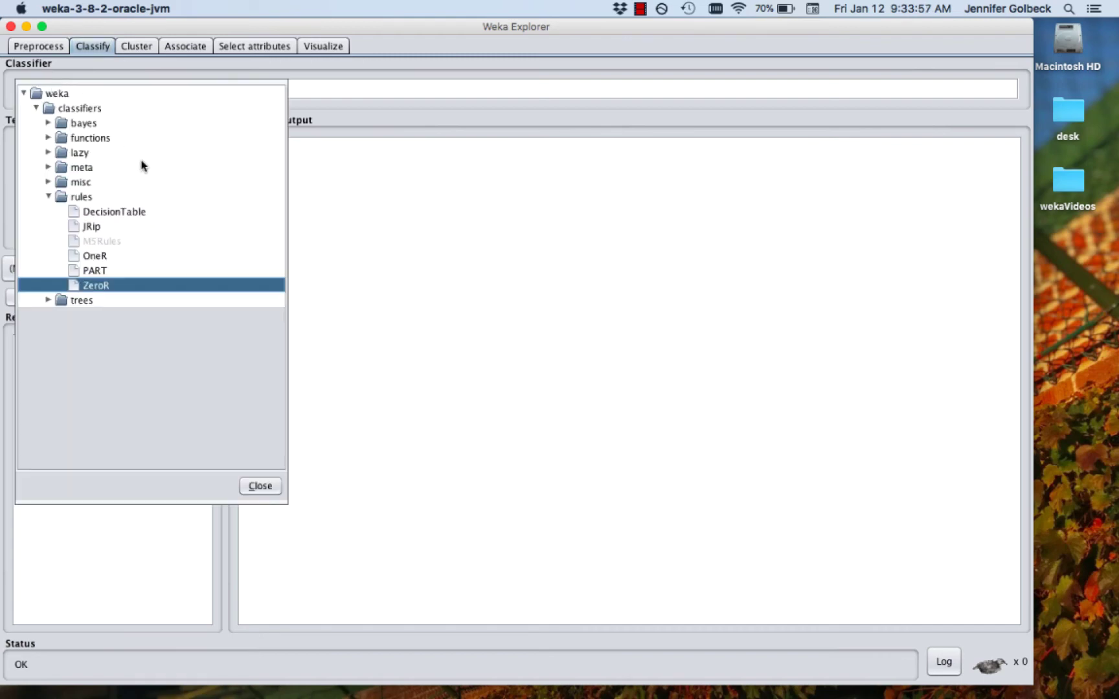
{"action": "mouse_move", "coordinate": [95, 294]}
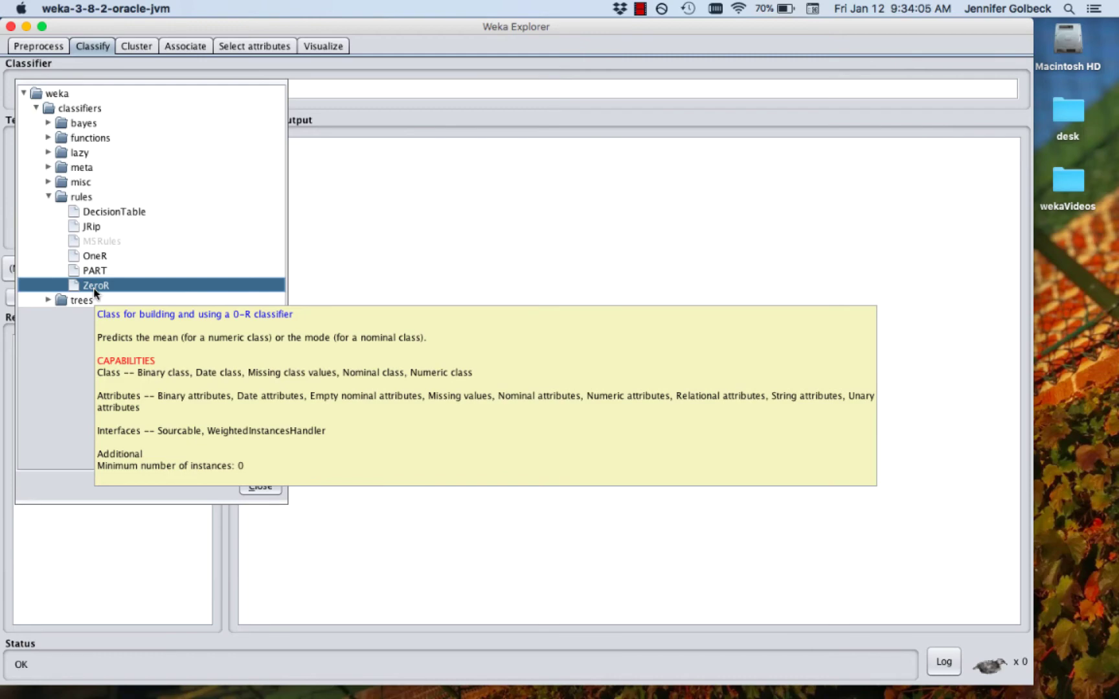
{"action": "left_click", "coordinate": [48, 123]}
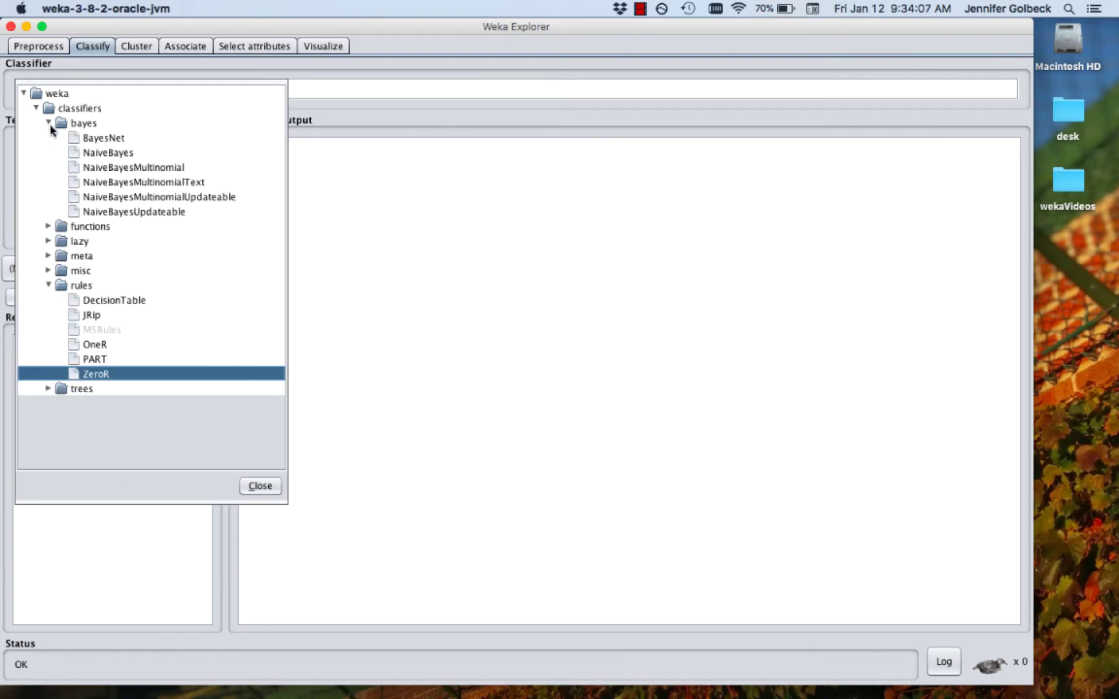
{"action": "left_click", "coordinate": [108, 155]}
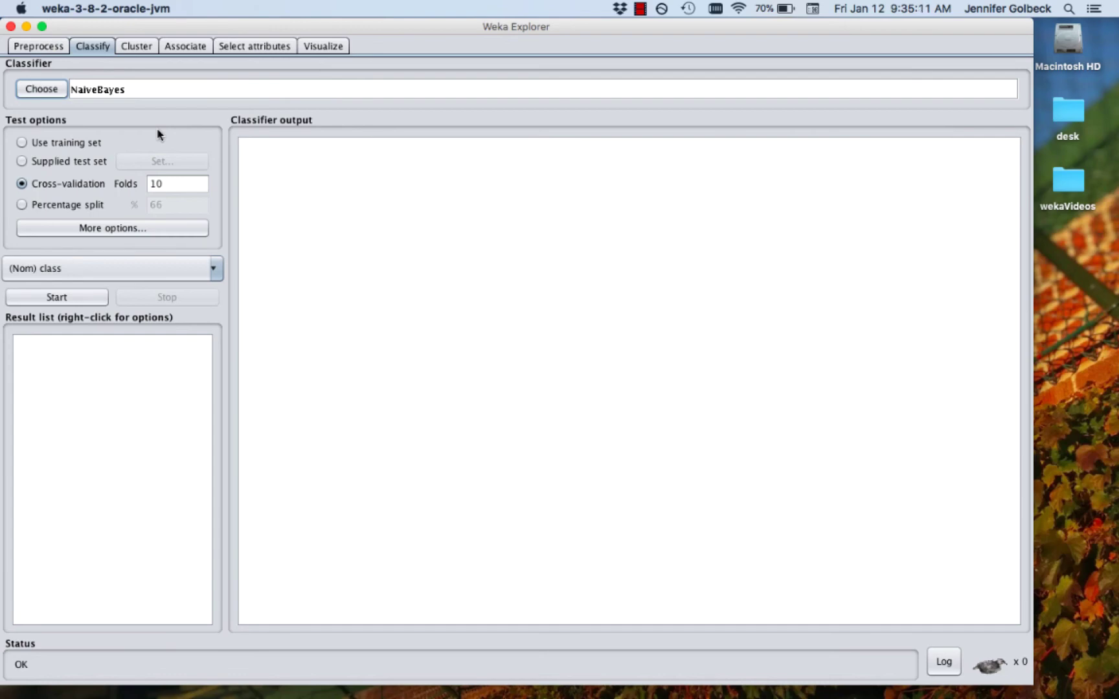
Switch test options to Supplied test set, closing the Test Instances dialog without loading a file.
{"action": "left_click", "coordinate": [24, 164]}
{"action": "left_click", "coordinate": [166, 161]}
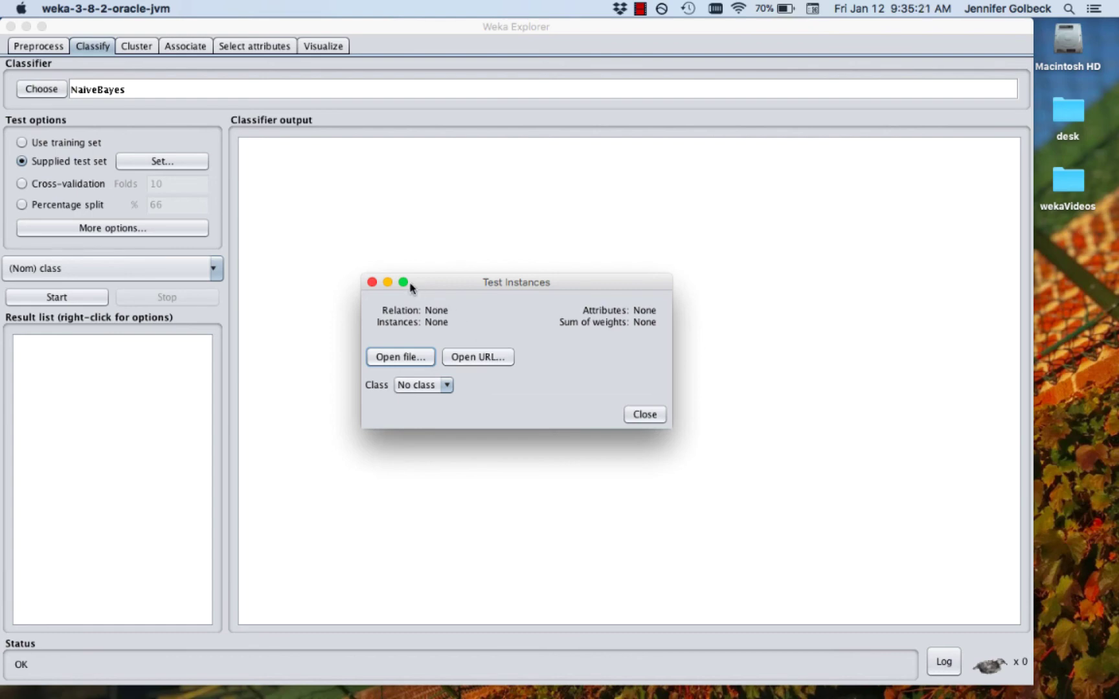
{"action": "left_click", "coordinate": [371, 281]}
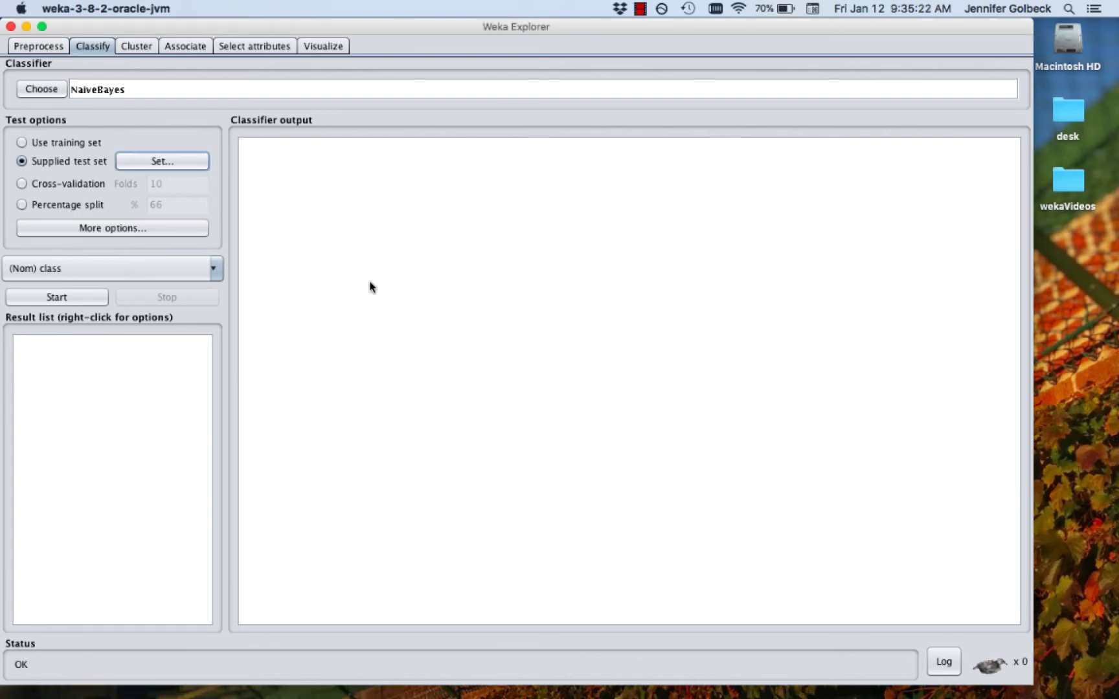
Set the test option back to Cross-validation with 10 folds for NaiveBayes.
{"action": "left_click", "coordinate": [35, 184]}
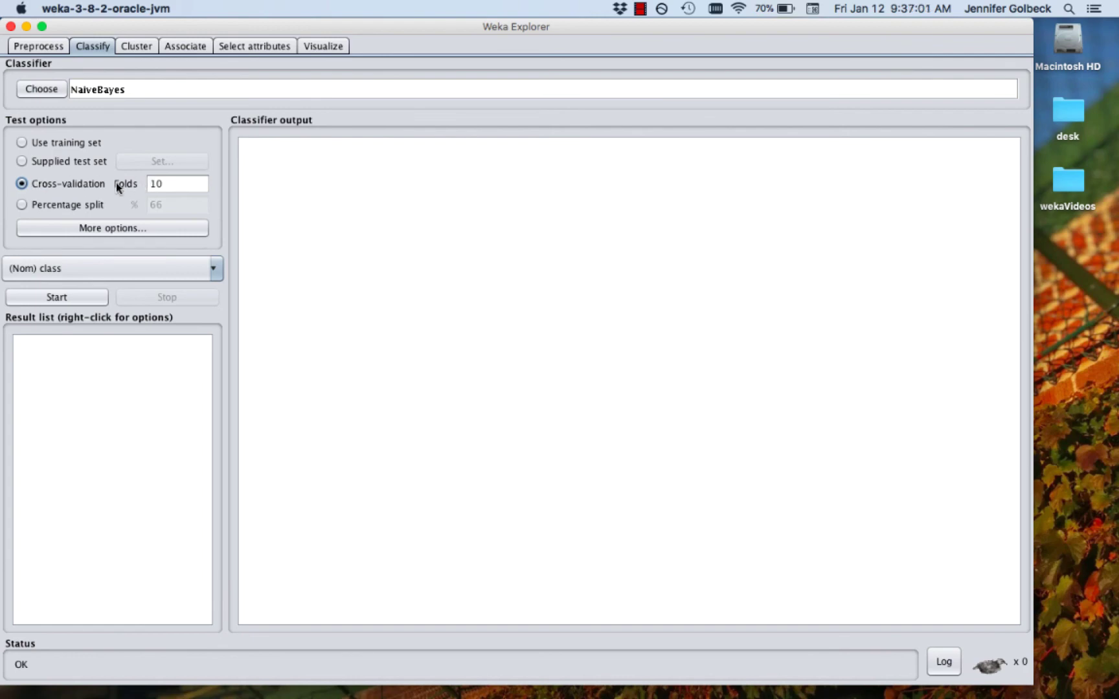
{"action": "left_click", "coordinate": [214, 271]}
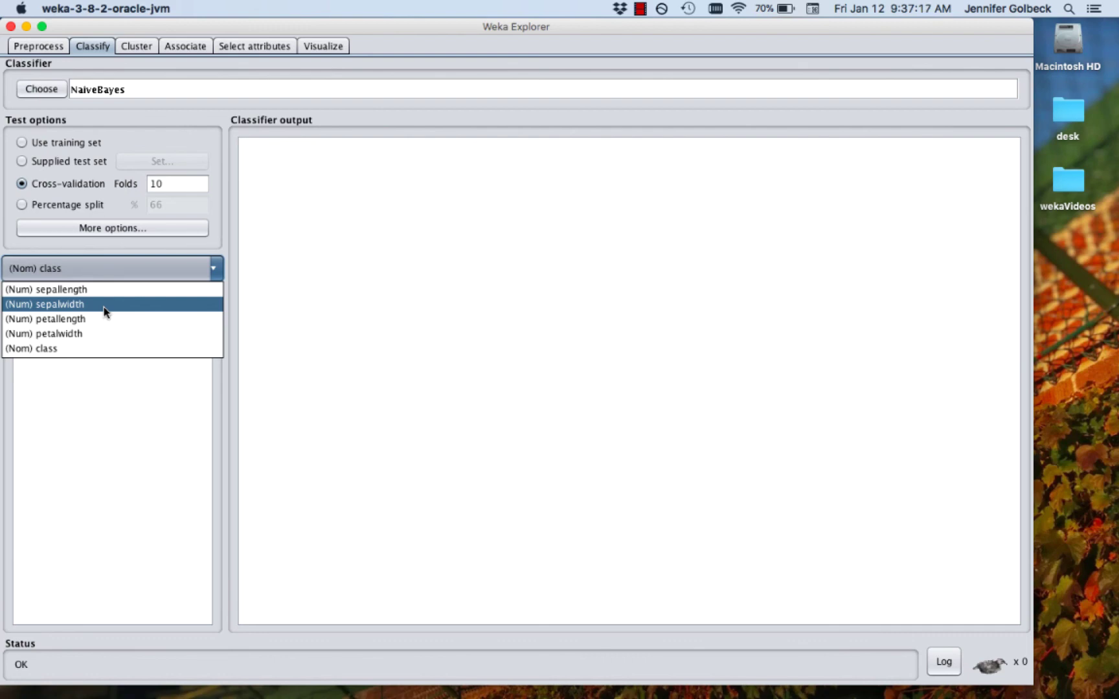
{"action": "left_click", "coordinate": [92, 344]}
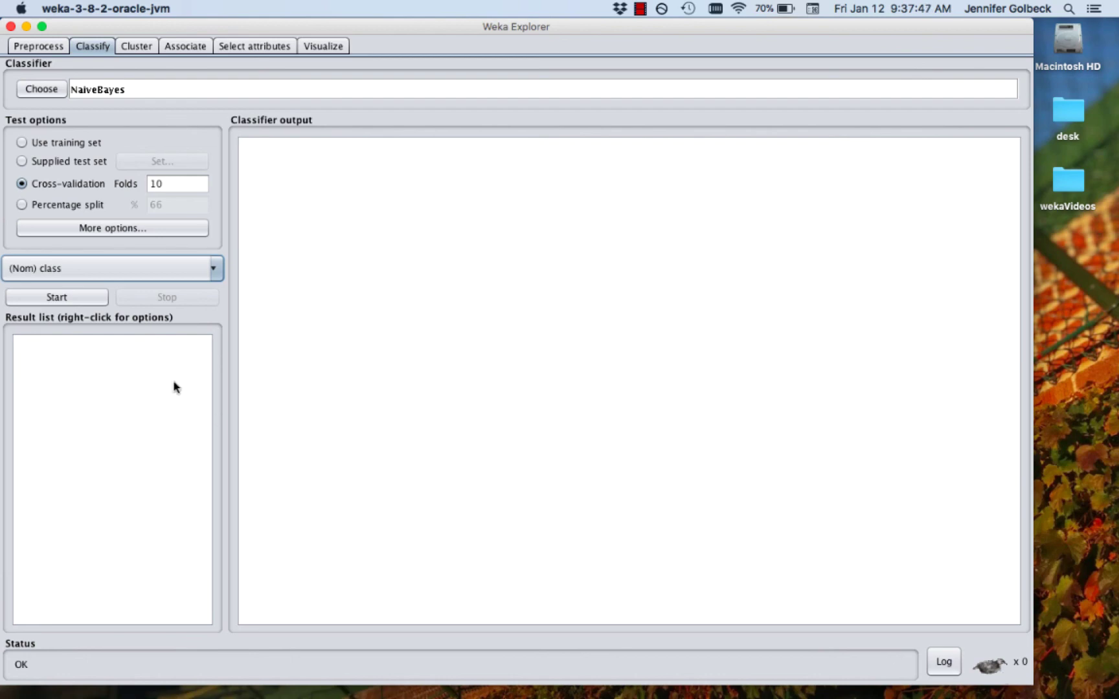
Run NaiveBayes on iris and review the results: 144 of 150 correct (96%), kappa 0.94.
{"action": "left_click", "coordinate": [84, 298]}
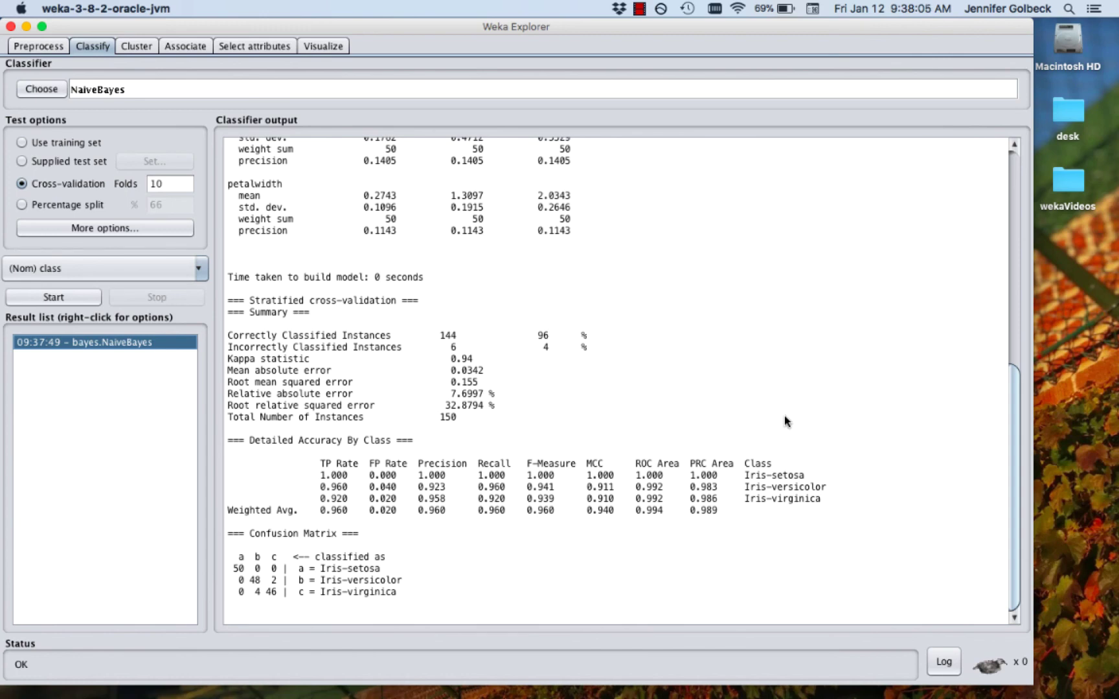
{"action": "scroll", "coordinate": [1004, 340], "scroll_direction": "up", "scroll_amount": 5}
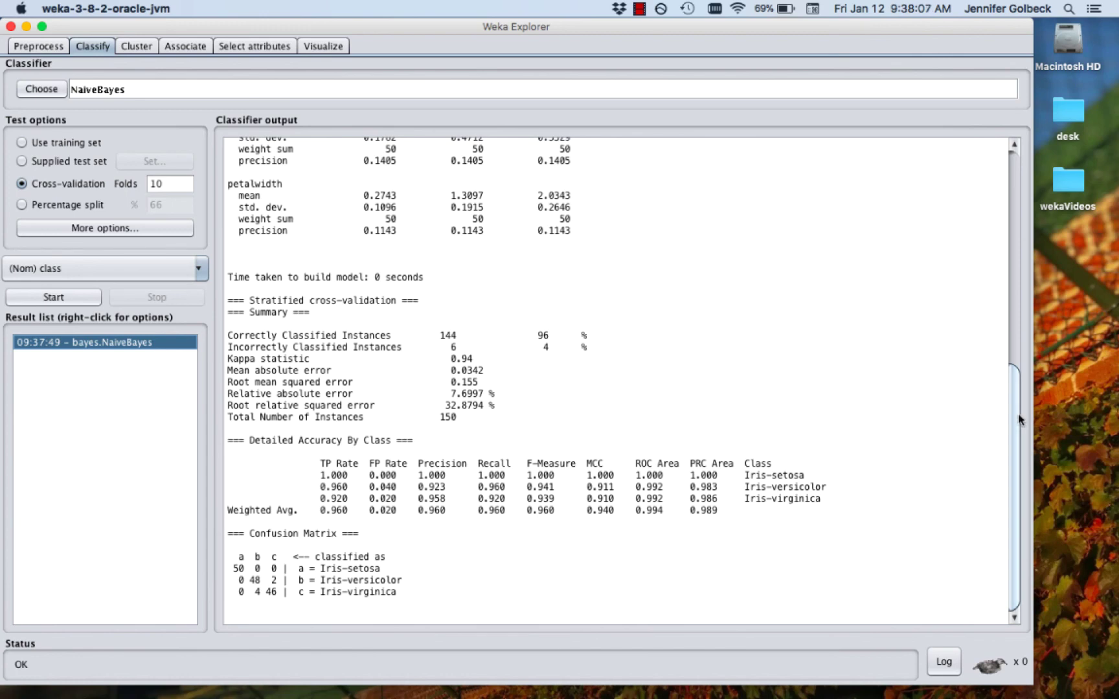
{"action": "scroll", "coordinate": [1005, 340], "scroll_direction": "up", "scroll_amount": 10}
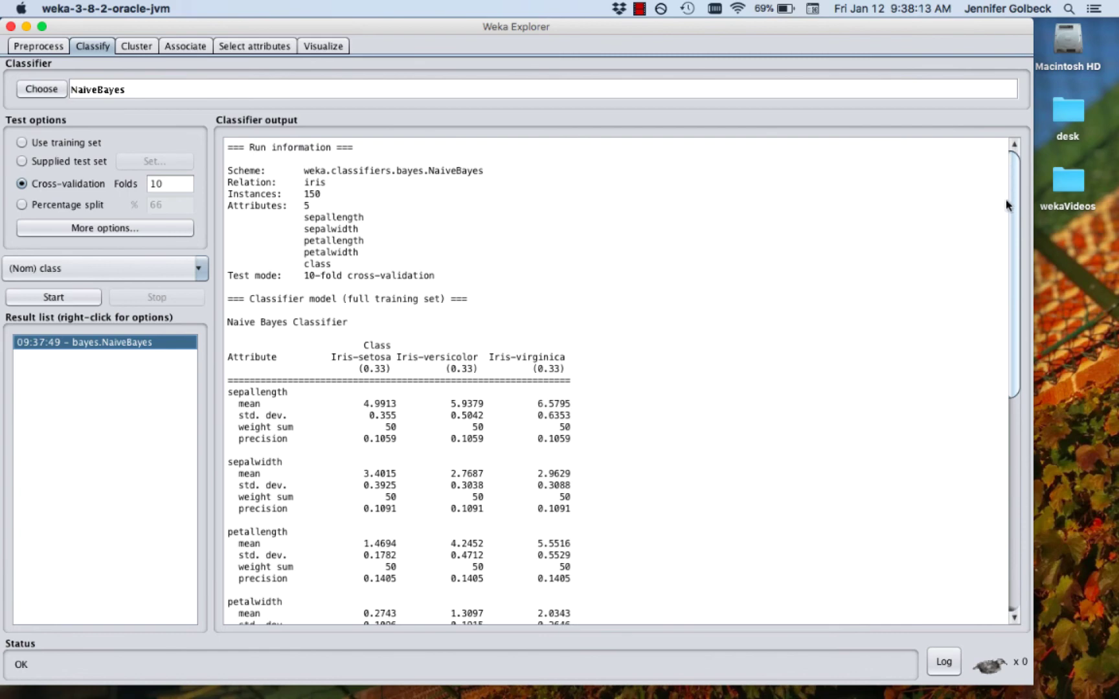
{"action": "left_click_drag", "start_coordinate": [1005, 201], "coordinate": [994, 445]}
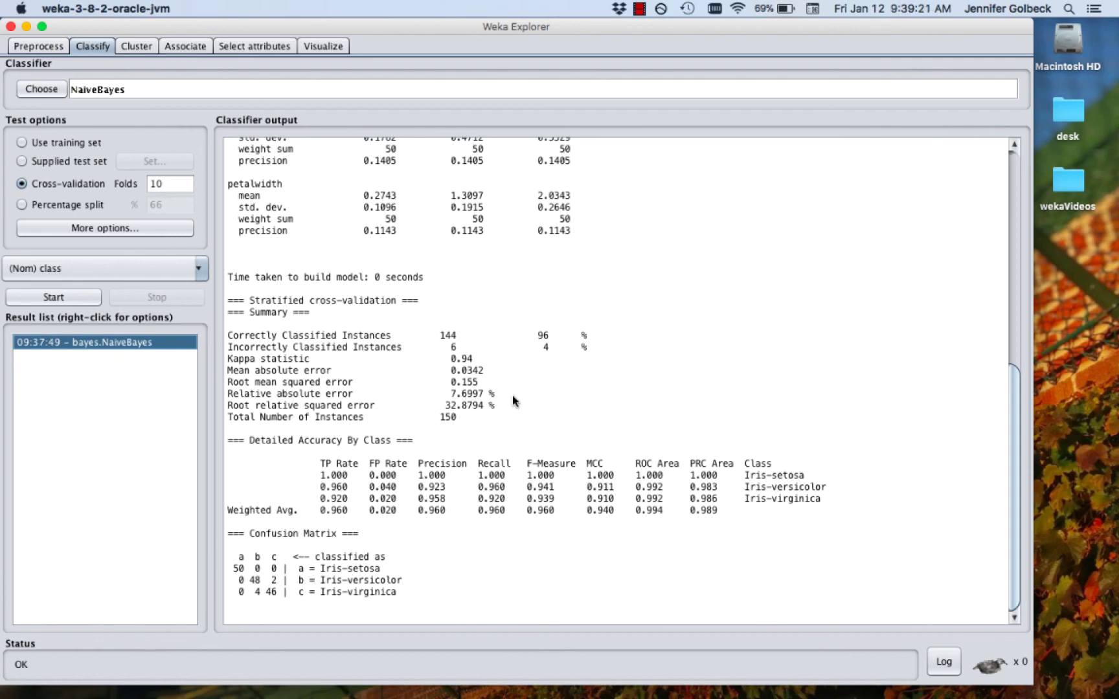
Replace NaiveBayes with MultilayerPerceptron from the functions group, using options -L 0.3 -M 0.2 -N 500.
{"action": "left_click", "coordinate": [44, 90]}
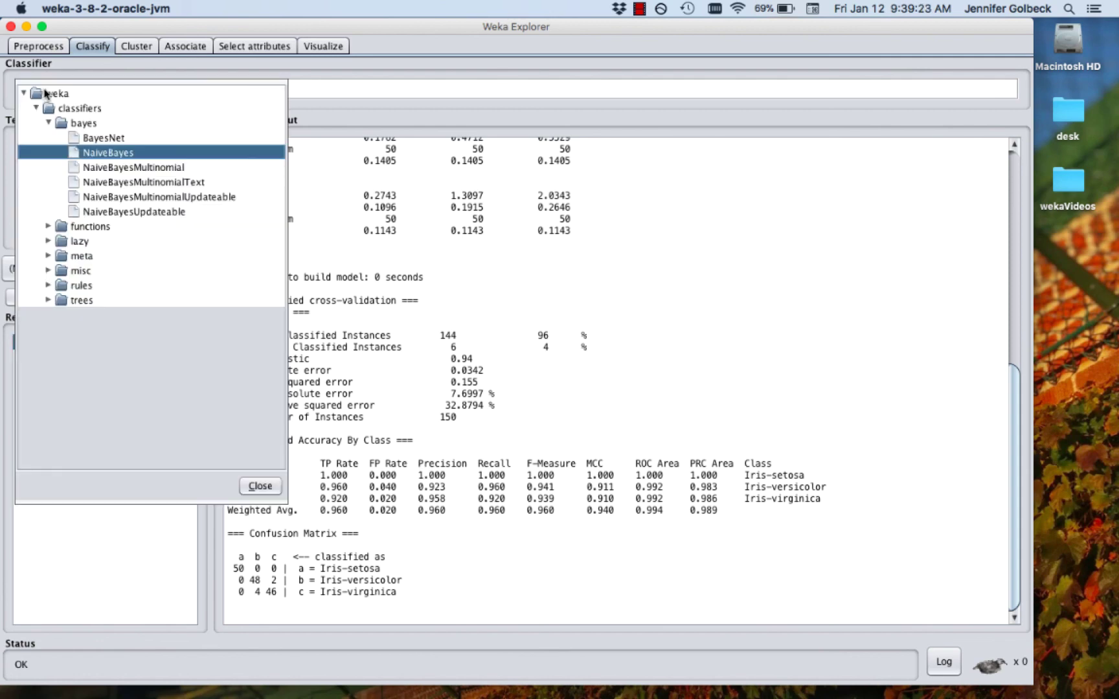
{"action": "left_click", "coordinate": [48, 123]}
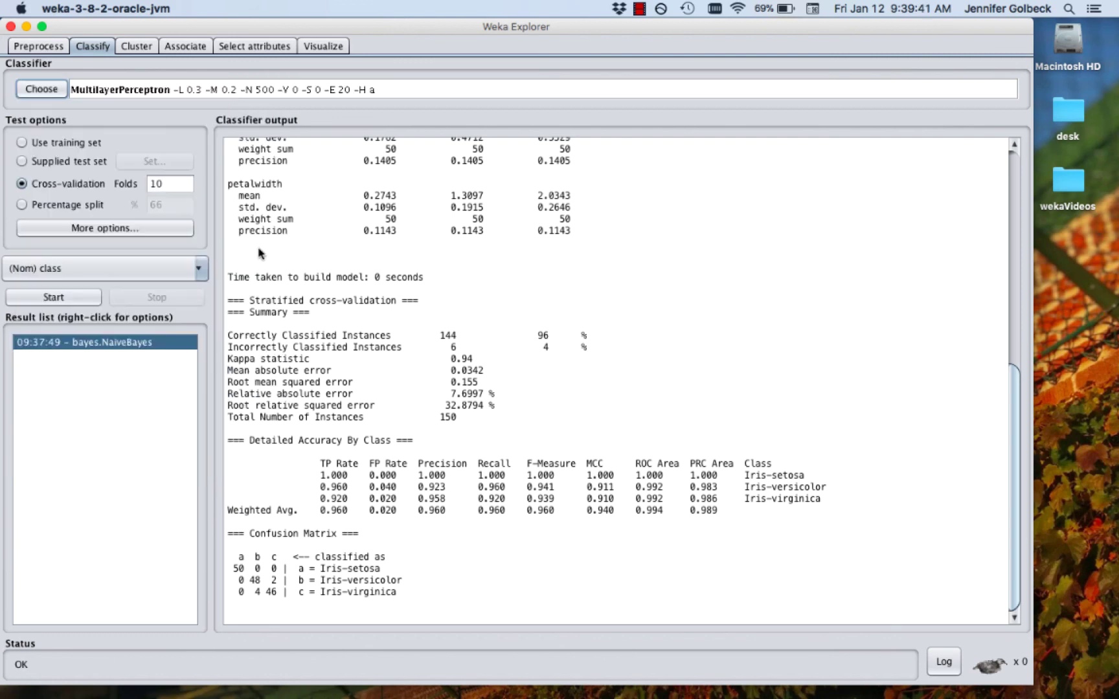
{"action": "left_click", "coordinate": [39, 88]}
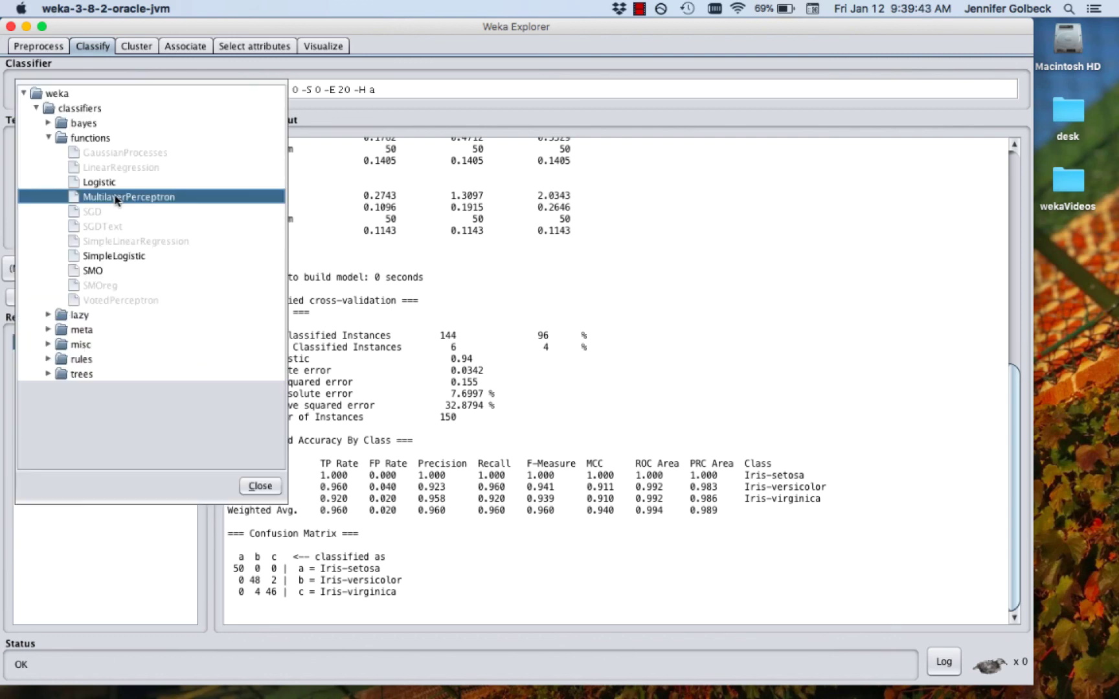
{"action": "mouse_move", "coordinate": [153, 202]}
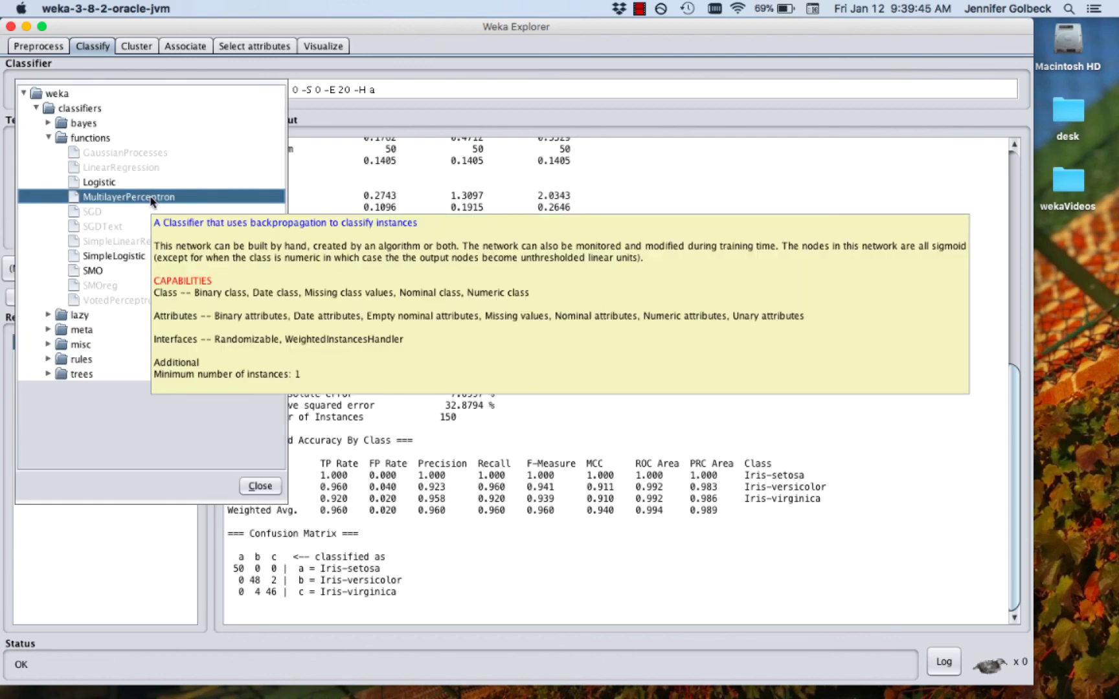
{"action": "left_click", "coordinate": [97, 201]}
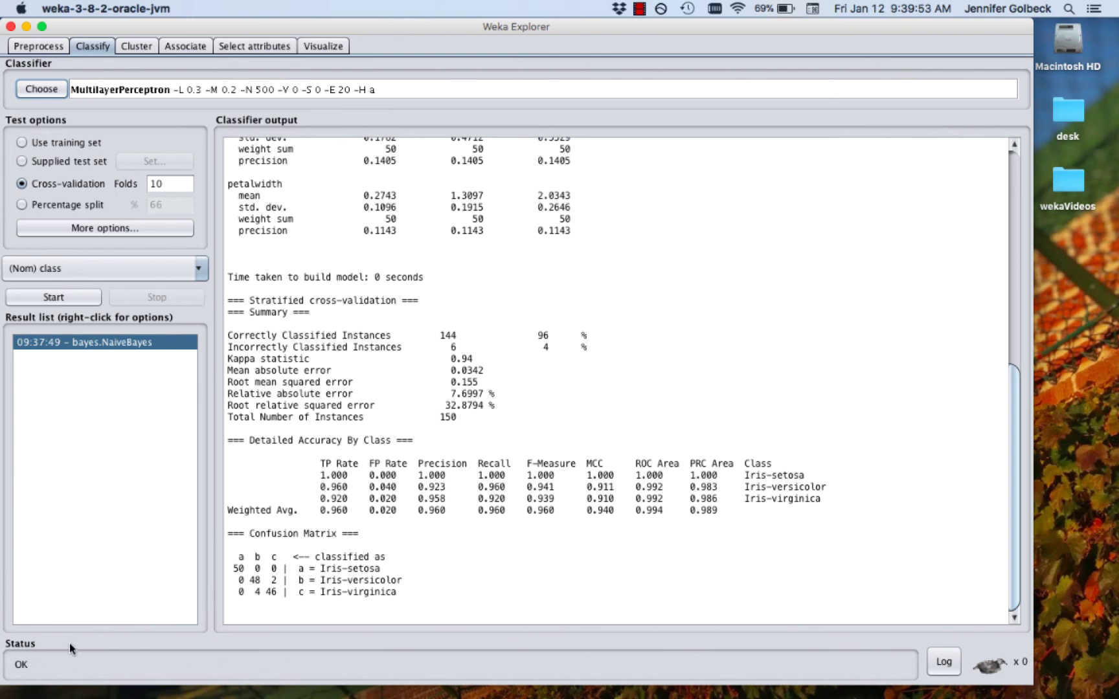
Run MultilayerPerceptron with 10-fold cross-validation: 146 of 150 correct (97.3333%), kappa 0.96.
{"action": "left_click", "coordinate": [61, 299]}
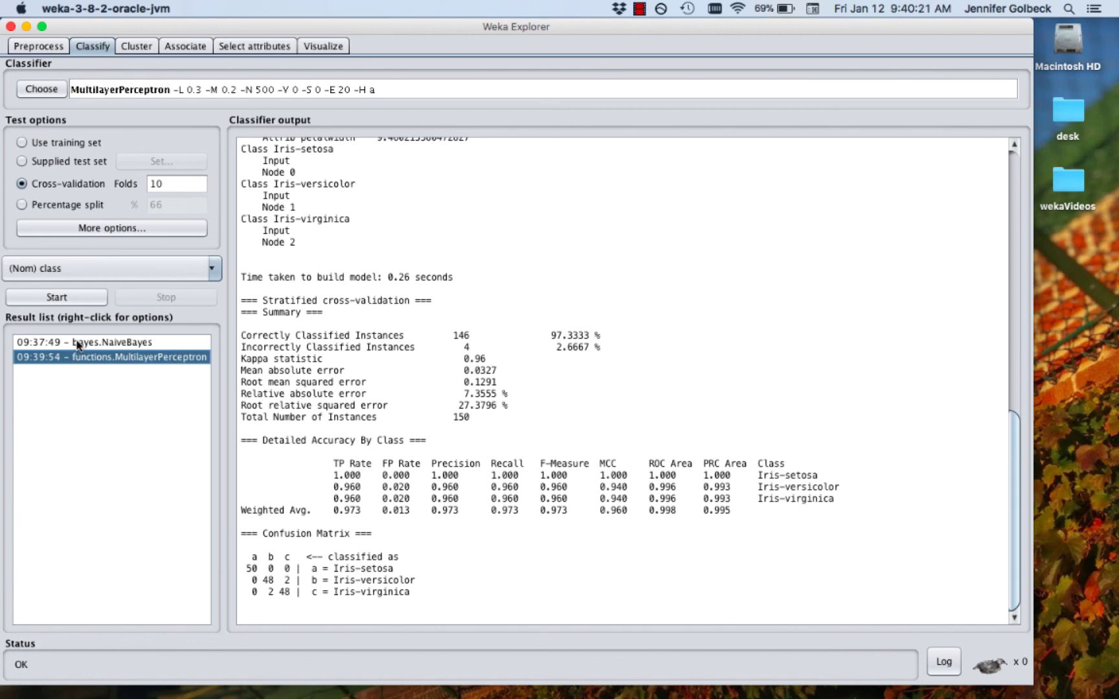
{"action": "left_click", "coordinate": [77, 344]}
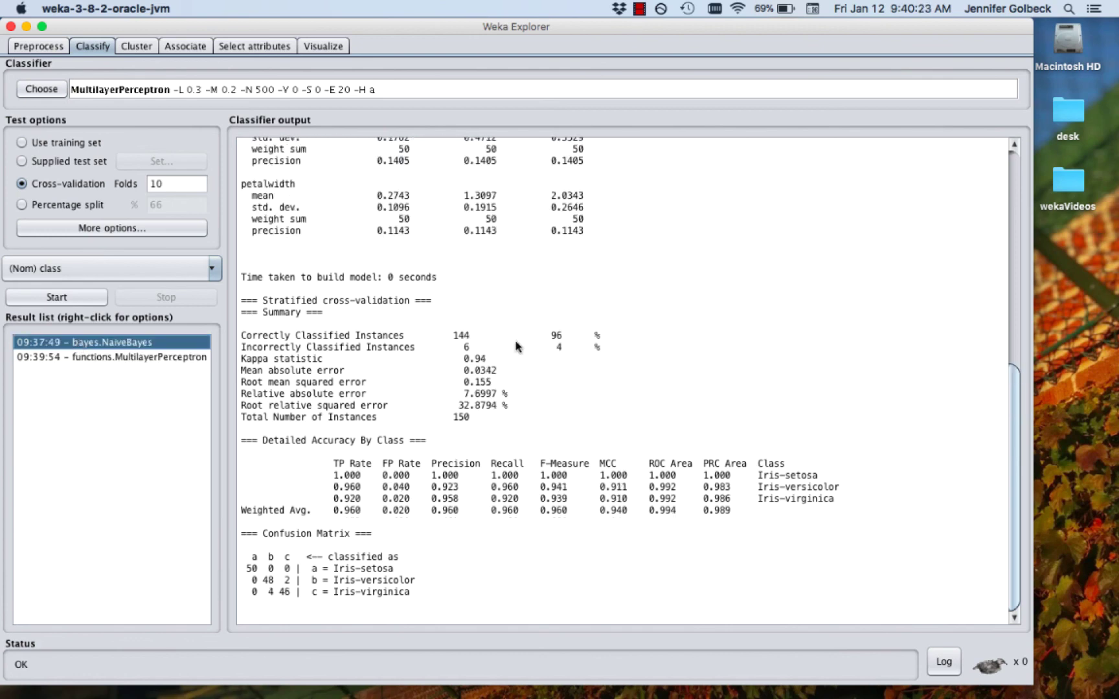
{"action": "left_click", "coordinate": [130, 358]}
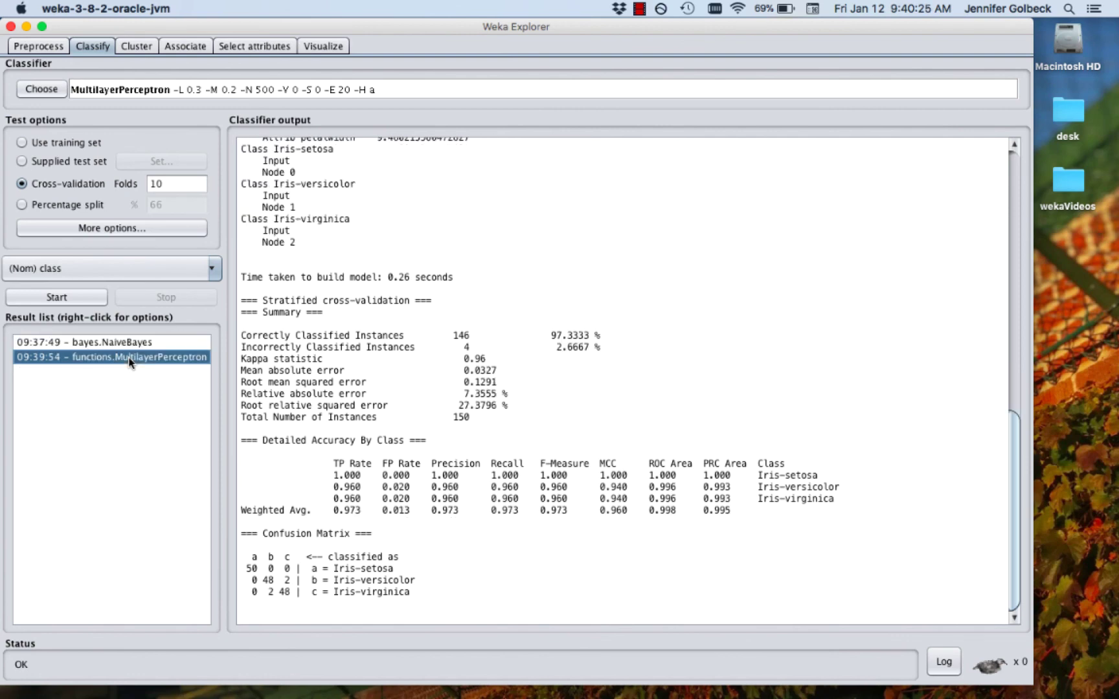